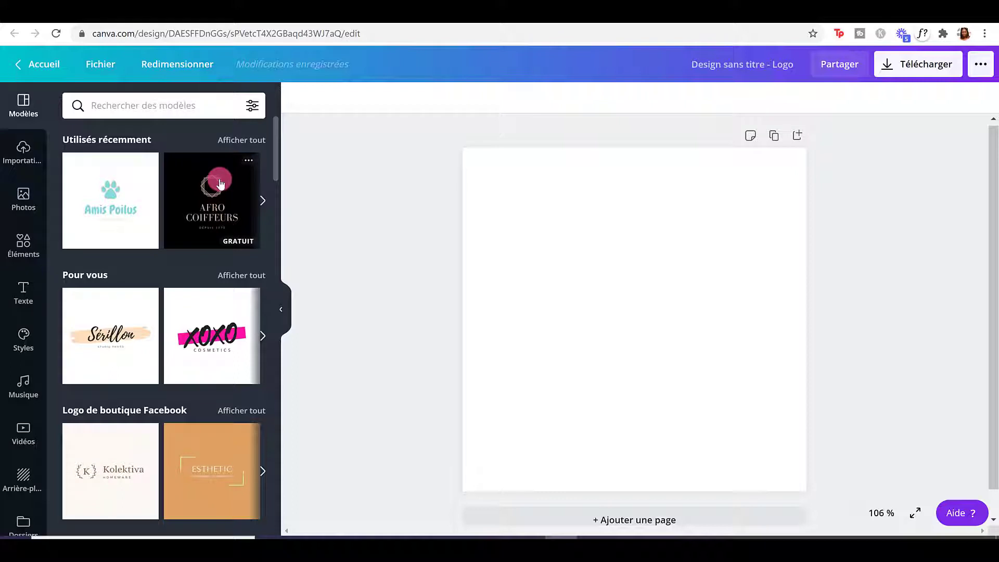
Apply the turquoise brushstroke logo template with the ARTISTE MURAL subtitle to the blank square.
{"action": "scroll", "coordinate": [217, 182], "scroll_direction": "down", "scroll_amount": 5}
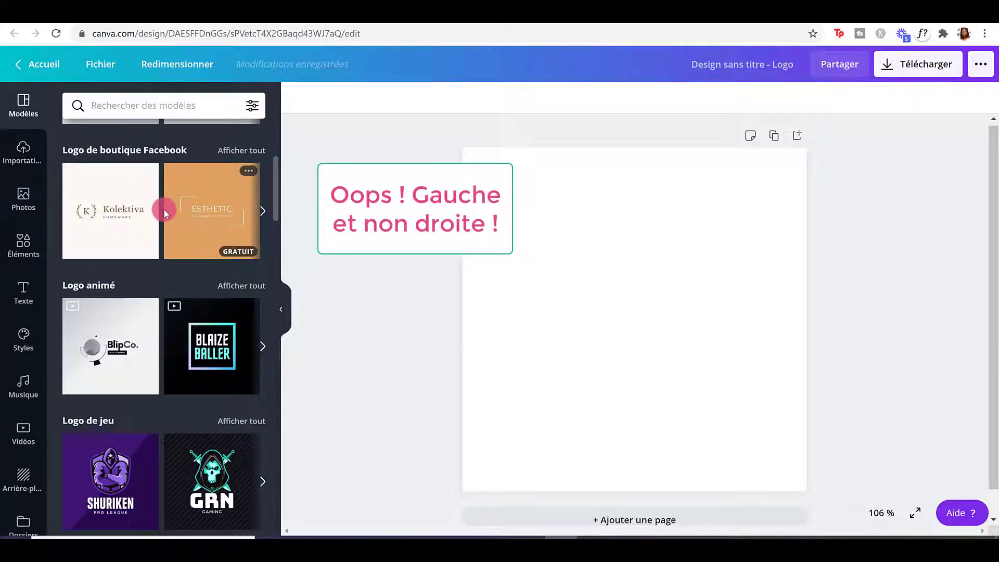
{"action": "scroll", "coordinate": [164, 210], "scroll_direction": "down", "scroll_amount": 1}
{"action": "scroll", "coordinate": [164, 210], "scroll_direction": "down", "scroll_amount": 1}
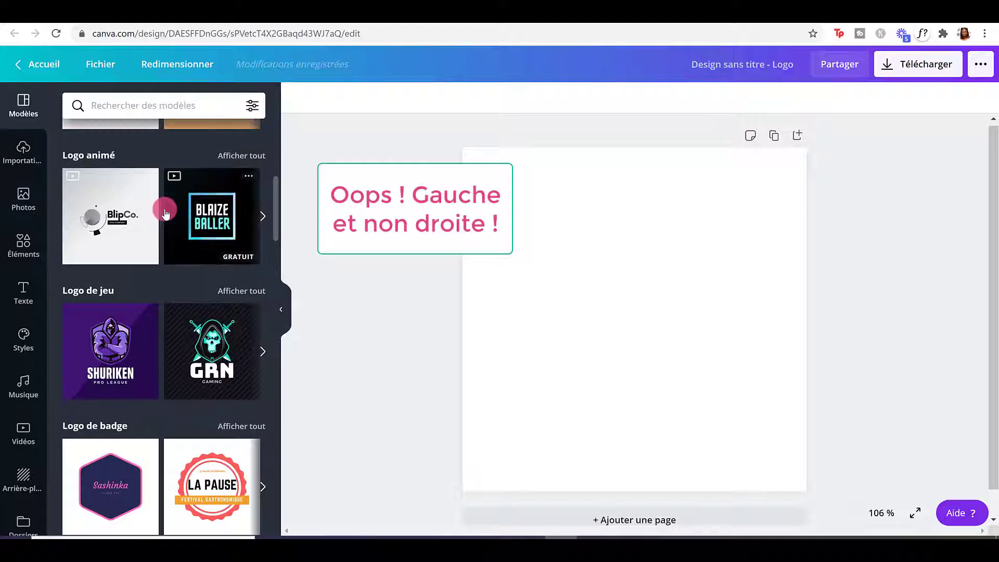
{"action": "scroll", "coordinate": [164, 211], "scroll_direction": "down", "scroll_amount": 1}
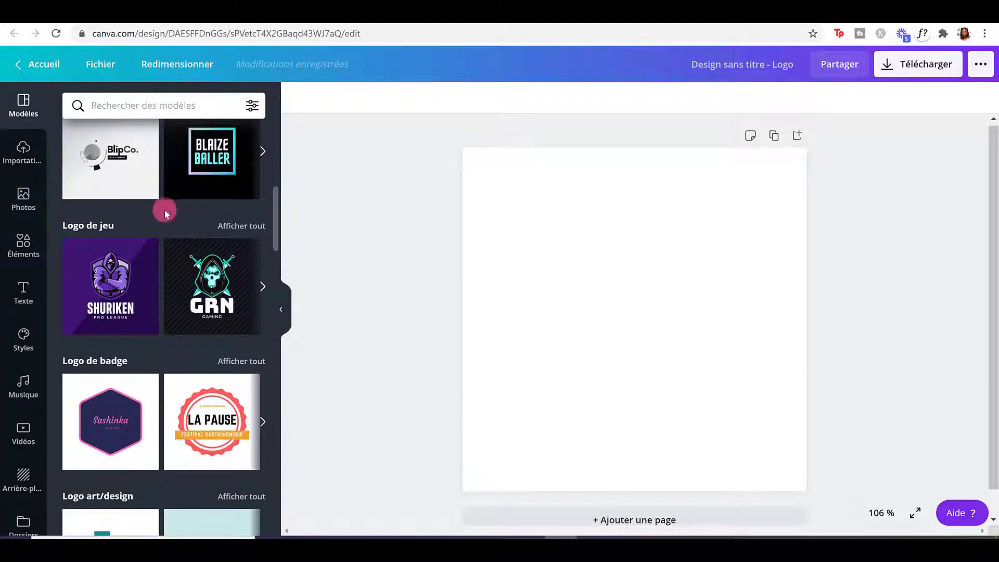
{"action": "mouse_move", "coordinate": [124, 245]}
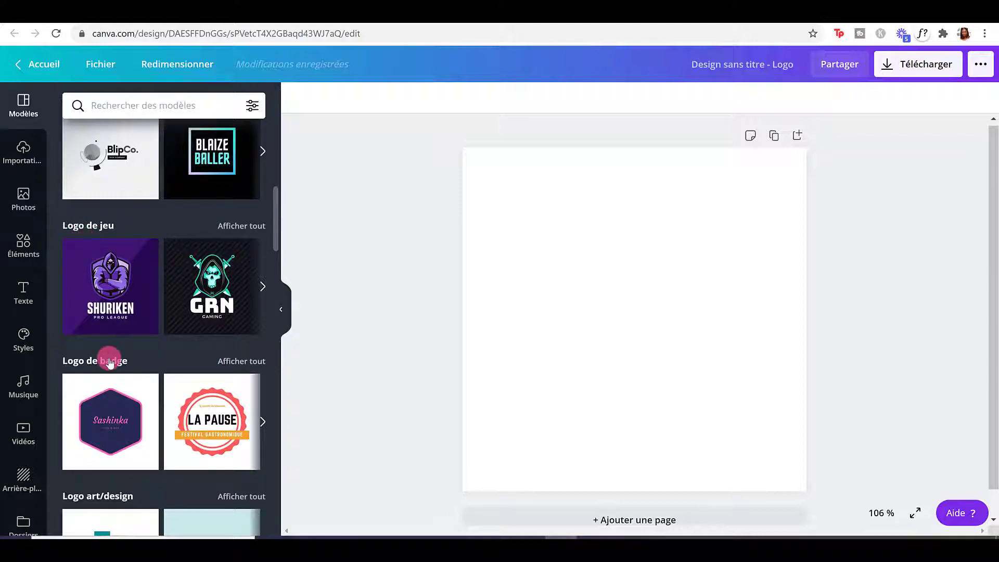
{"action": "scroll", "coordinate": [110, 363], "scroll_direction": "down", "scroll_amount": 7}
{"action": "scroll", "coordinate": [117, 357], "scroll_direction": "down", "scroll_amount": 4}
{"action": "scroll", "coordinate": [116, 358], "scroll_direction": "down", "scroll_amount": 10}
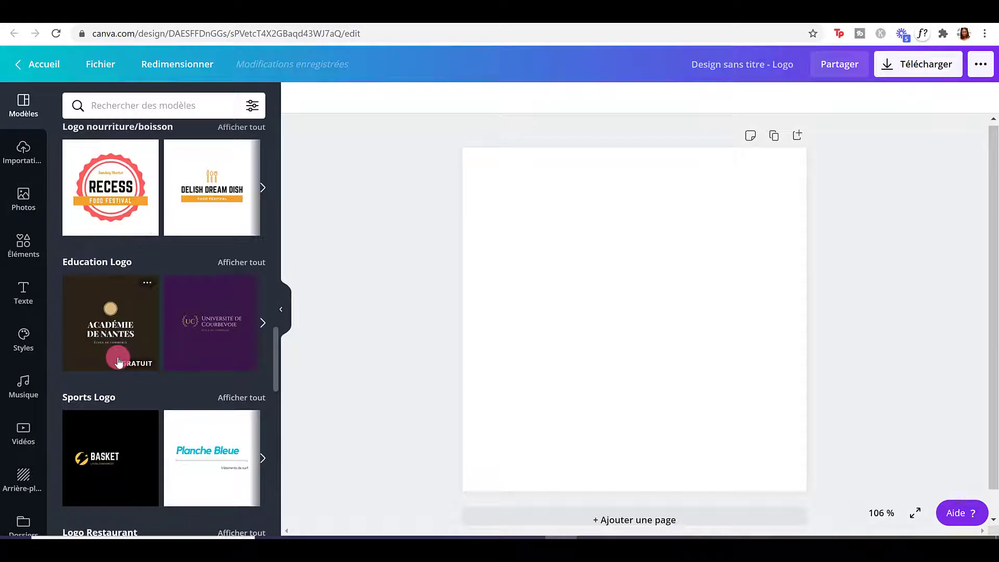
{"action": "scroll", "coordinate": [119, 361], "scroll_direction": "down", "scroll_amount": 6}
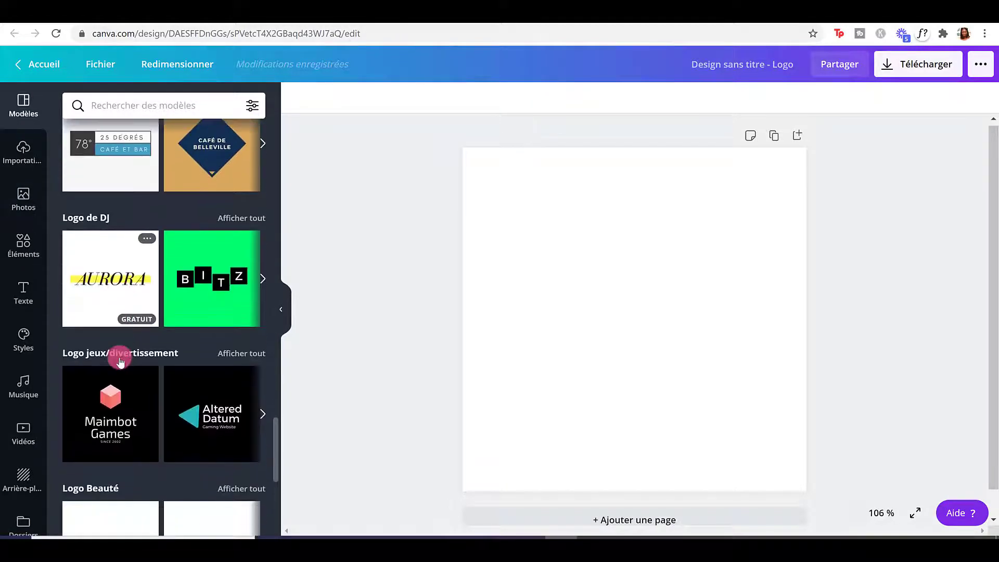
{"action": "scroll", "coordinate": [110, 361], "scroll_direction": "down", "scroll_amount": 10}
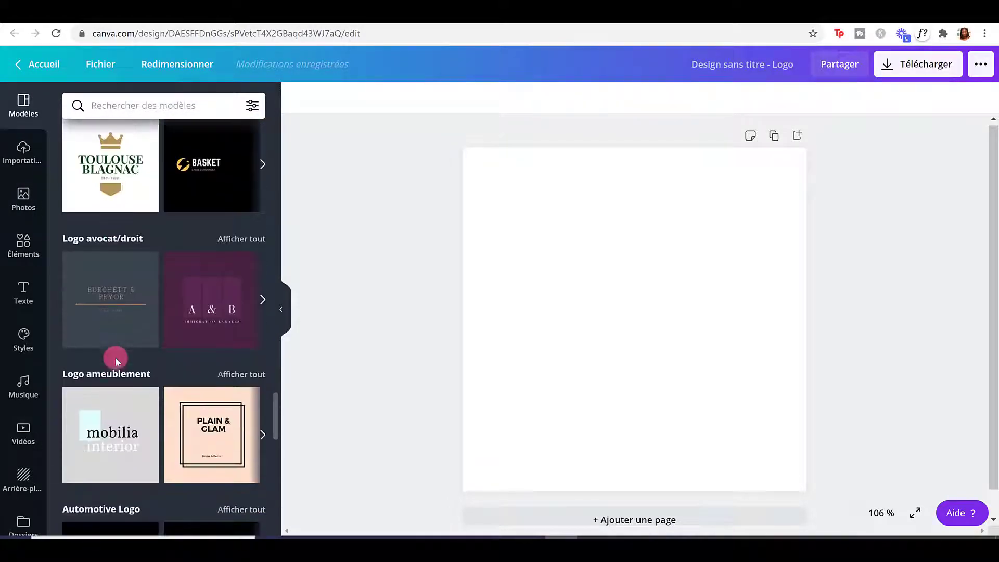
{"action": "scroll", "coordinate": [122, 361], "scroll_direction": "down", "scroll_amount": 3}
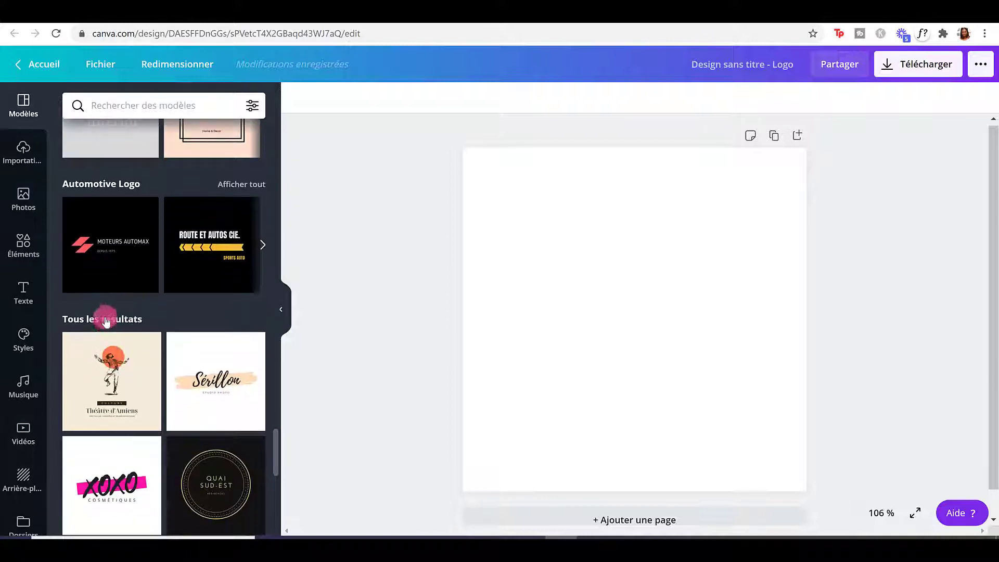
{"action": "scroll", "coordinate": [107, 321], "scroll_direction": "down", "scroll_amount": 4}
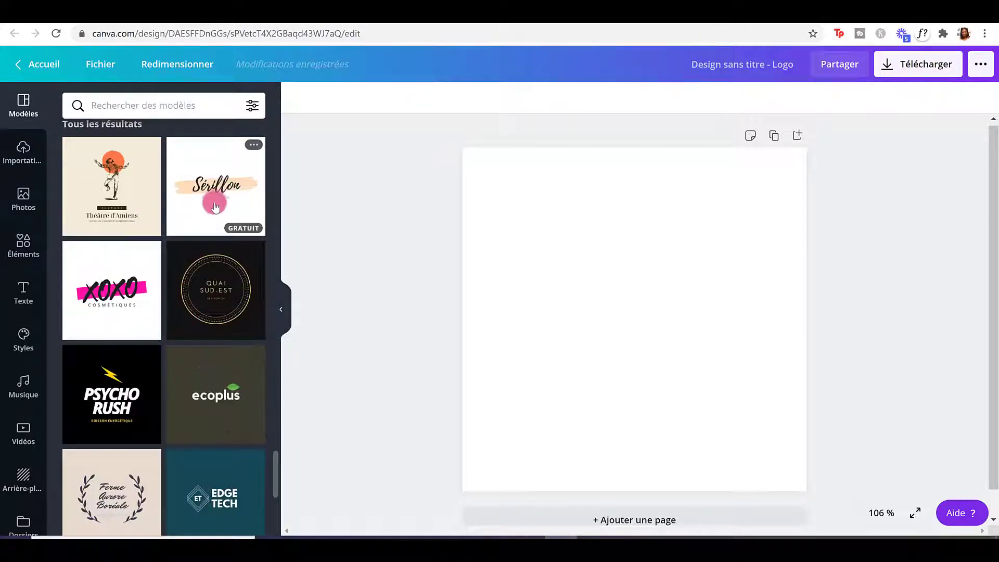
{"action": "scroll", "coordinate": [218, 188], "scroll_direction": "down", "scroll_amount": 3}
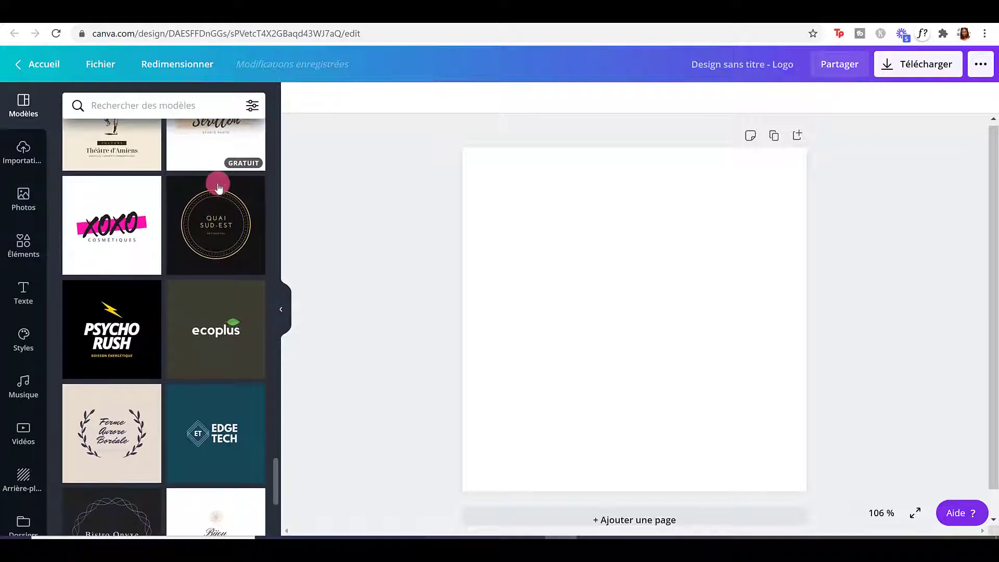
{"action": "scroll", "coordinate": [218, 191], "scroll_direction": "down", "scroll_amount": 1}
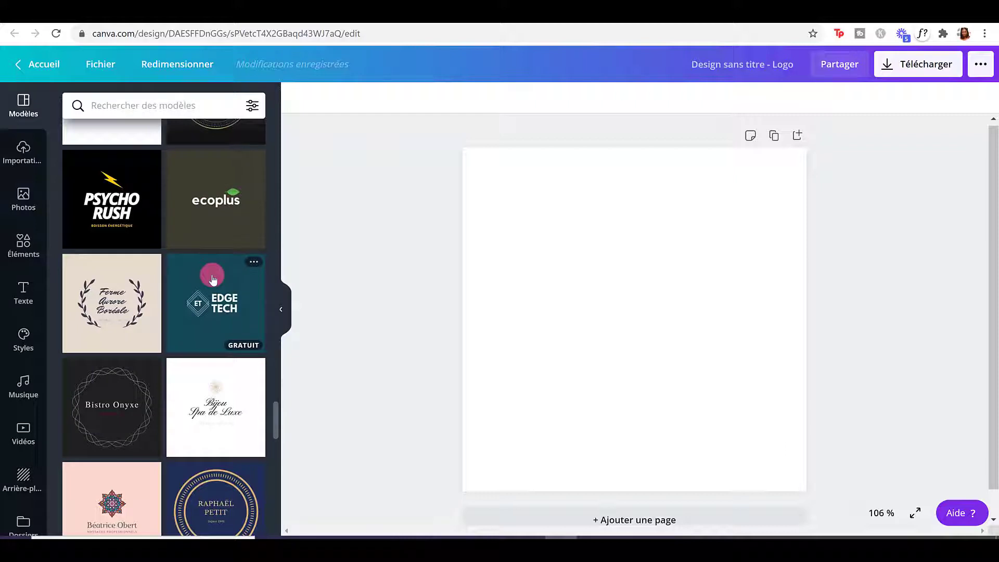
{"action": "scroll", "coordinate": [212, 274], "scroll_direction": "down", "scroll_amount": 5}
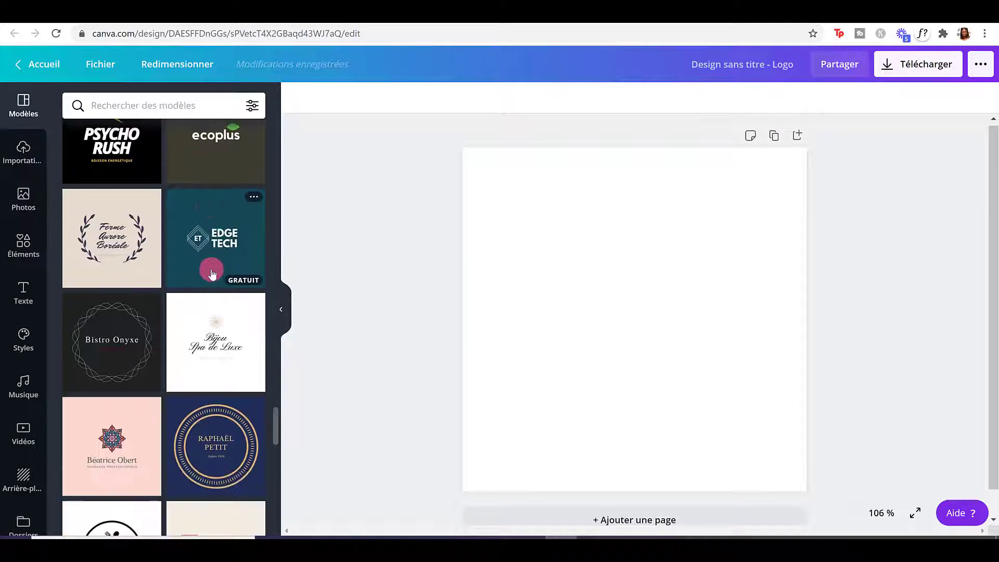
{"action": "scroll", "coordinate": [212, 272], "scroll_direction": "down", "scroll_amount": 5}
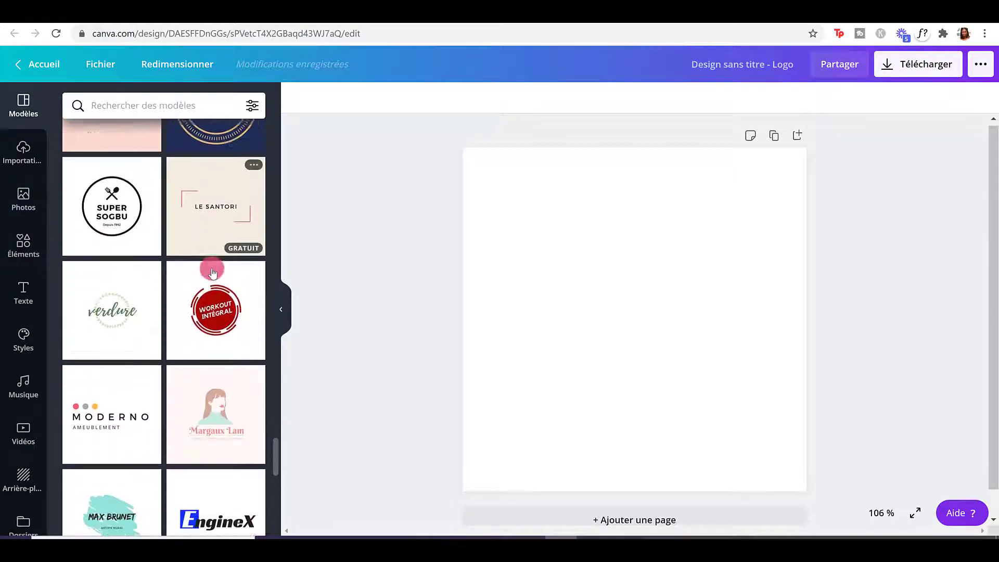
{"action": "scroll", "coordinate": [212, 272], "scroll_direction": "down", "scroll_amount": 5}
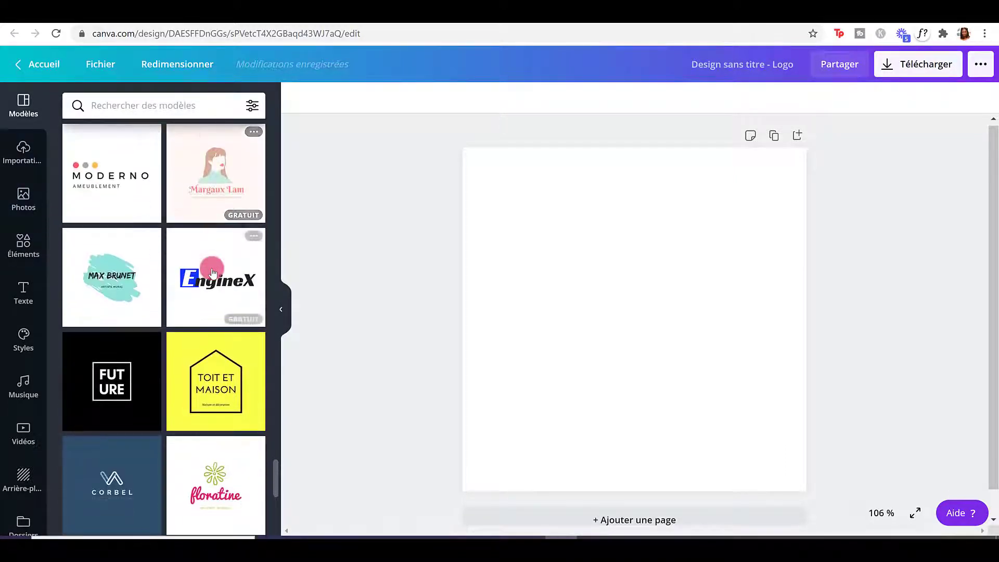
{"action": "scroll", "coordinate": [213, 272], "scroll_direction": "down", "scroll_amount": 4}
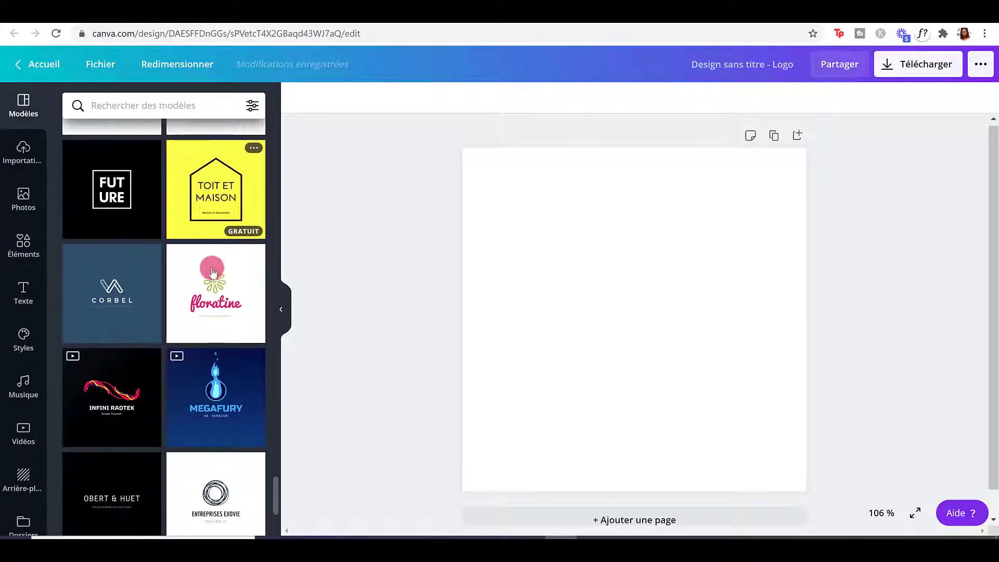
{"action": "scroll", "coordinate": [213, 272], "scroll_direction": "down", "scroll_amount": 3}
{"action": "scroll", "coordinate": [212, 272], "scroll_direction": "up", "scroll_amount": 6}
{"action": "scroll", "coordinate": [212, 272], "scroll_direction": "up", "scroll_amount": 3}
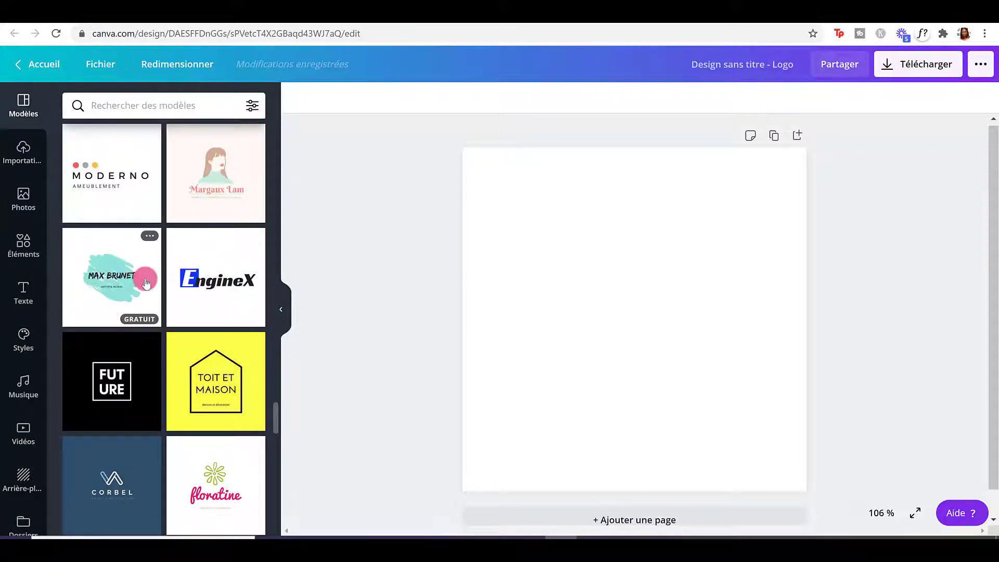
{"action": "scroll", "coordinate": [148, 280], "scroll_direction": "up", "scroll_amount": 7}
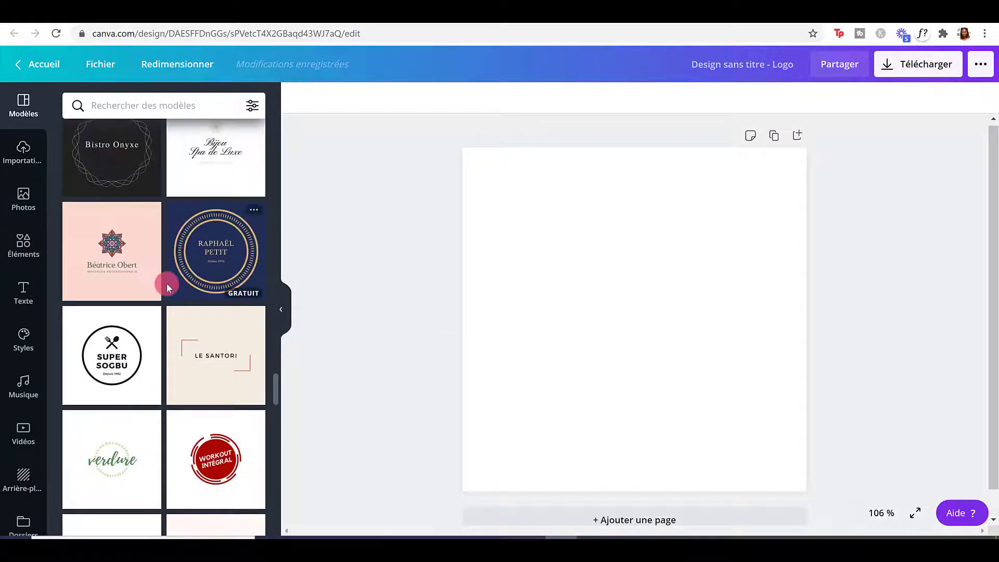
{"action": "scroll", "coordinate": [174, 287], "scroll_direction": "up", "scroll_amount": 1}
{"action": "scroll", "coordinate": [174, 288], "scroll_direction": "up", "scroll_amount": 5}
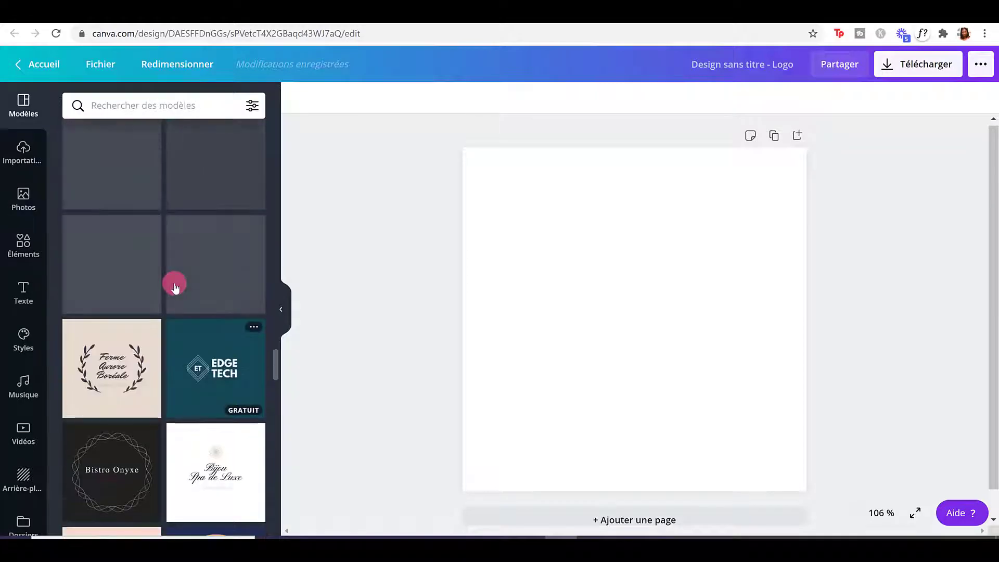
{"action": "scroll", "coordinate": [177, 288], "scroll_direction": "up", "scroll_amount": 7}
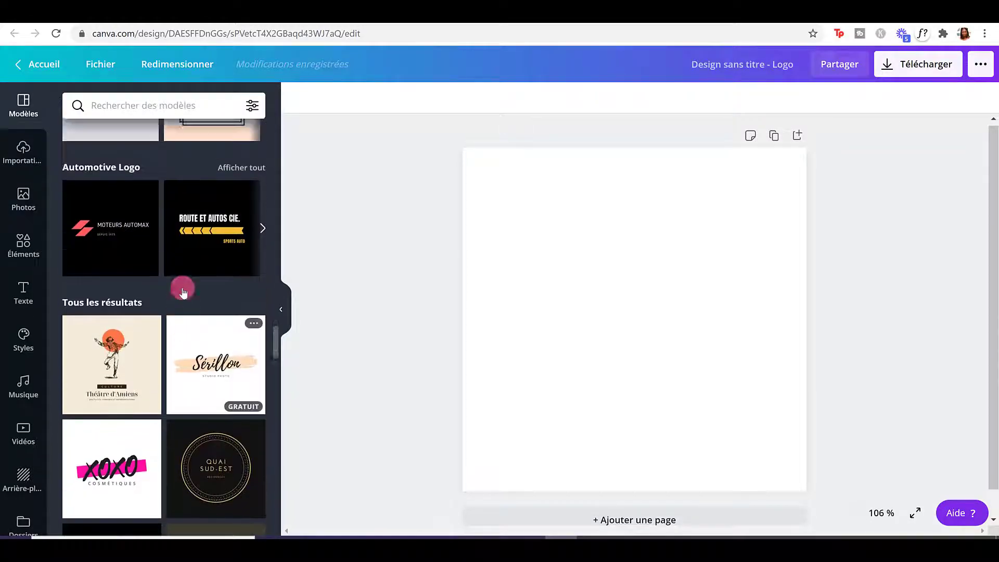
{"action": "scroll", "coordinate": [185, 287], "scroll_direction": "down", "scroll_amount": 3}
{"action": "scroll", "coordinate": [185, 288], "scroll_direction": "down", "scroll_amount": 3}
{"action": "scroll", "coordinate": [185, 287], "scroll_direction": "up", "scroll_amount": 3}
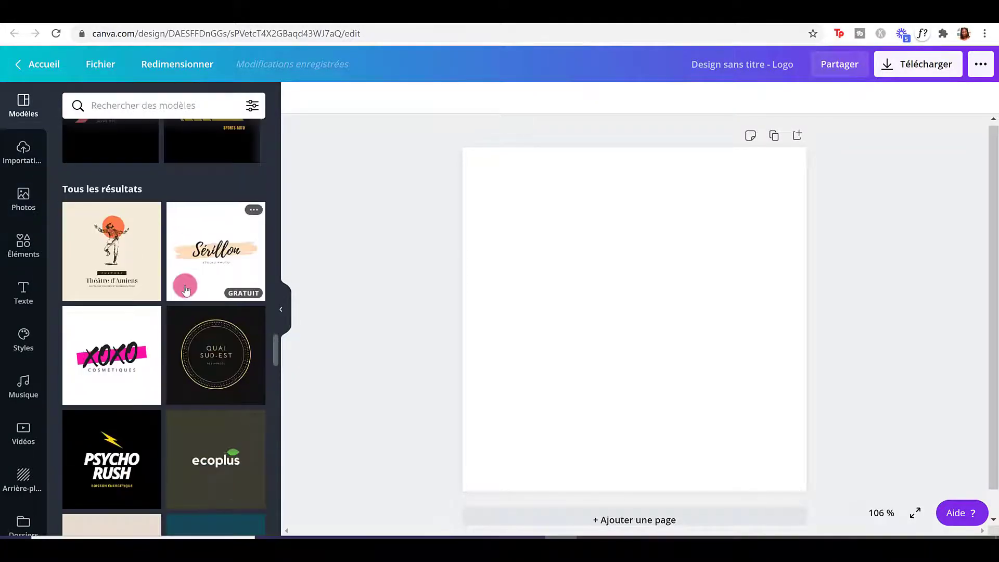
{"action": "scroll", "coordinate": [214, 259], "scroll_direction": "down", "scroll_amount": 10}
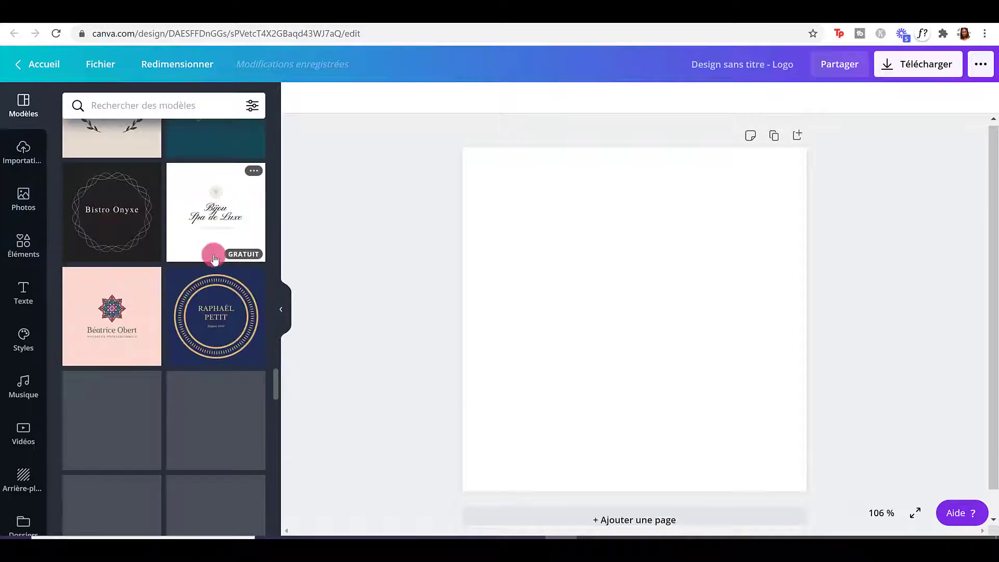
{"action": "scroll", "coordinate": [215, 259], "scroll_direction": "down", "scroll_amount": 6}
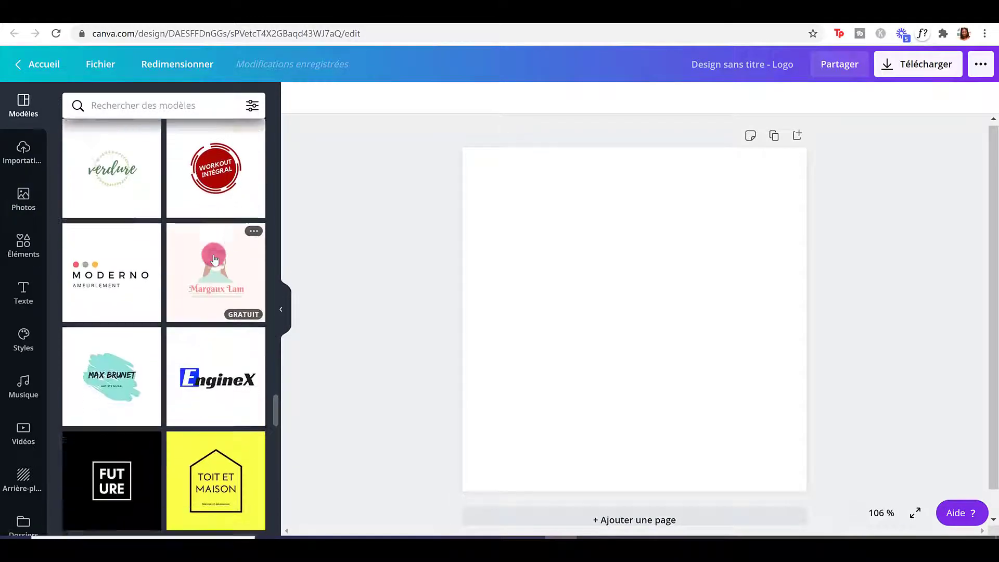
{"action": "left_click", "coordinate": [109, 266]}
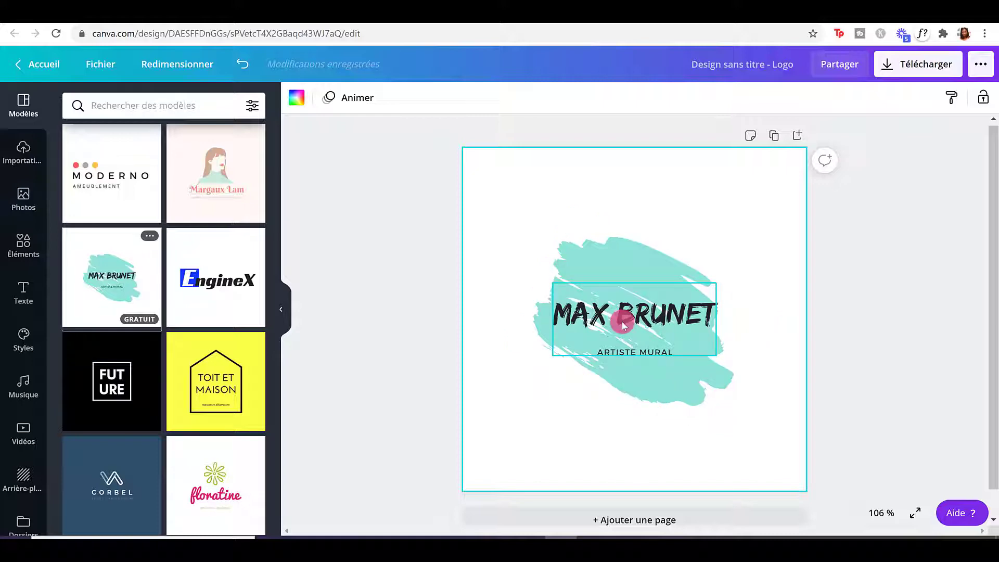
Select just the Edo-font title inside the text group and show the font list.
{"action": "left_click", "coordinate": [622, 320]}
{"action": "left_click", "coordinate": [620, 319]}
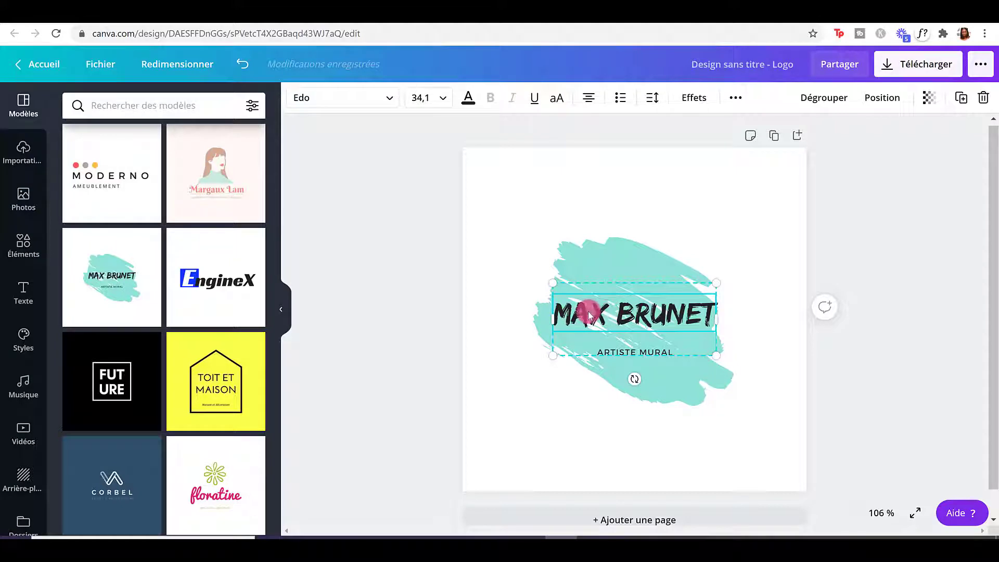
{"action": "left_click", "coordinate": [332, 99]}
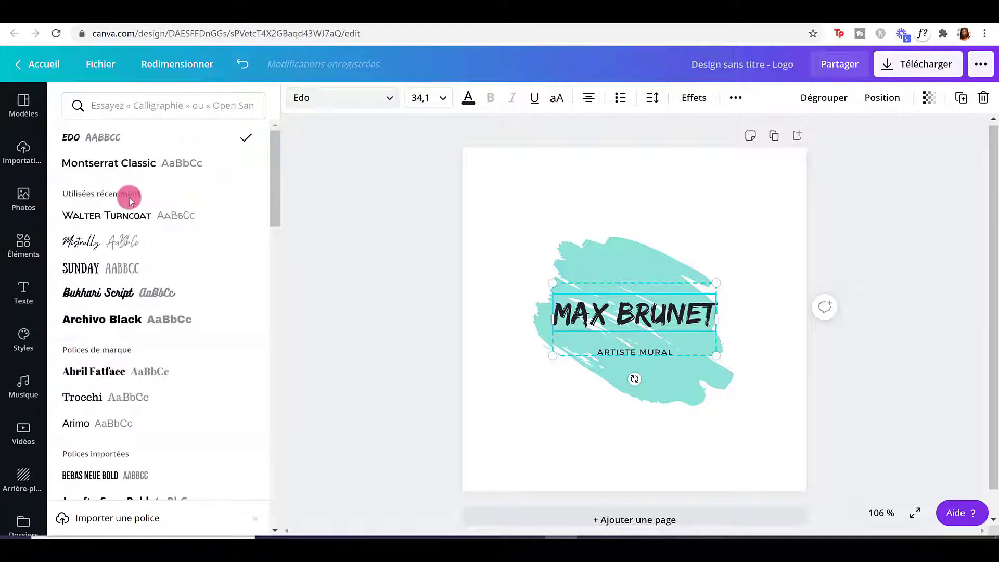
Replace the title with the client's name plus COACHING, widening the box to two lines.
{"action": "scroll", "coordinate": [129, 197], "scroll_direction": "down", "scroll_amount": 6}
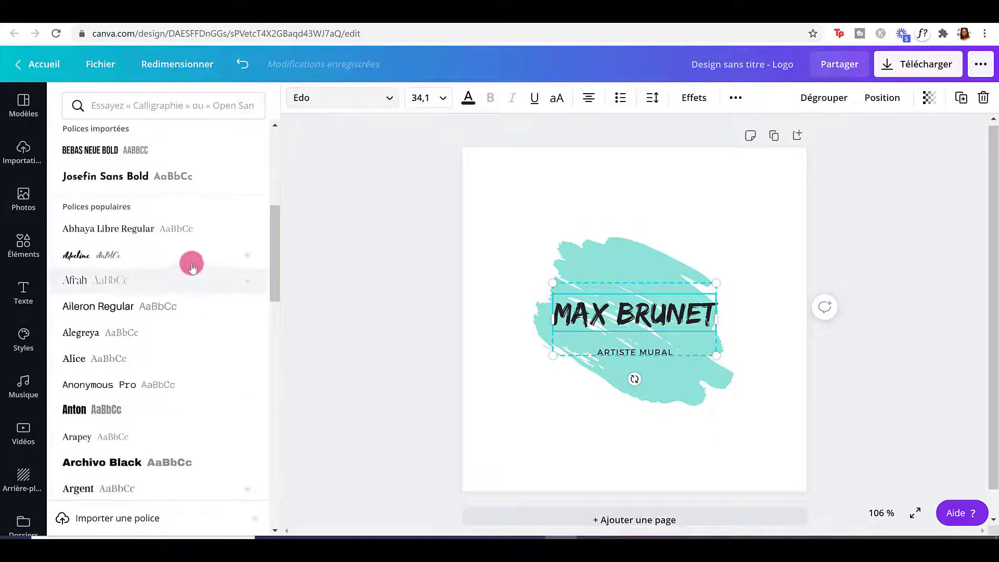
{"action": "mouse_move", "coordinate": [245, 261]}
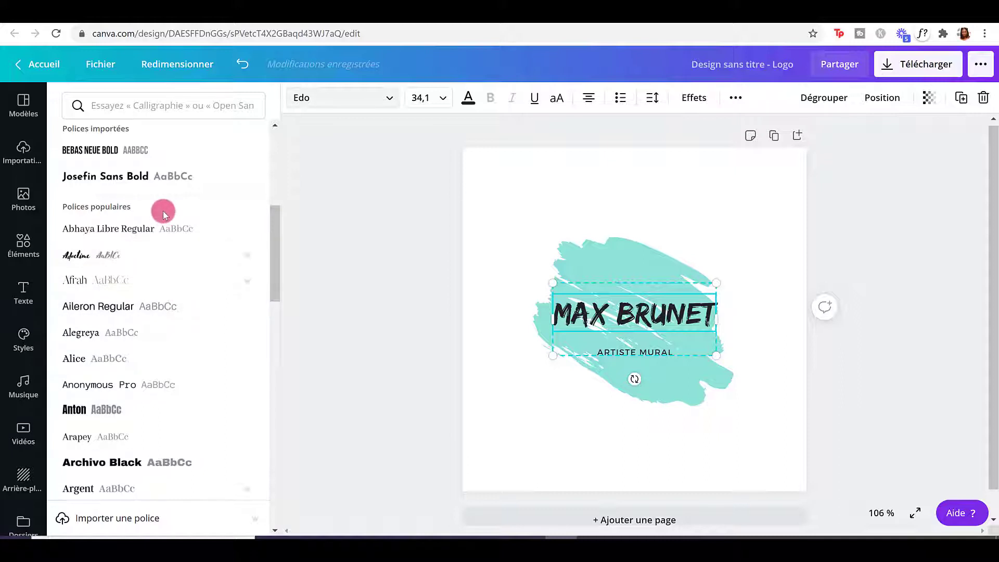
{"action": "scroll", "coordinate": [163, 214], "scroll_direction": "down", "scroll_amount": 4}
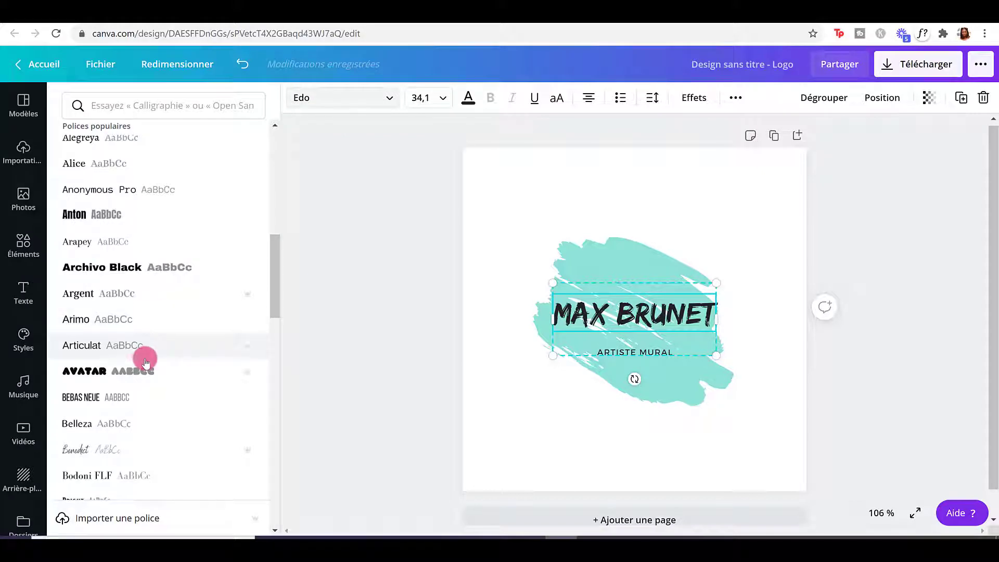
{"action": "scroll", "coordinate": [146, 362], "scroll_direction": "down", "scroll_amount": 9}
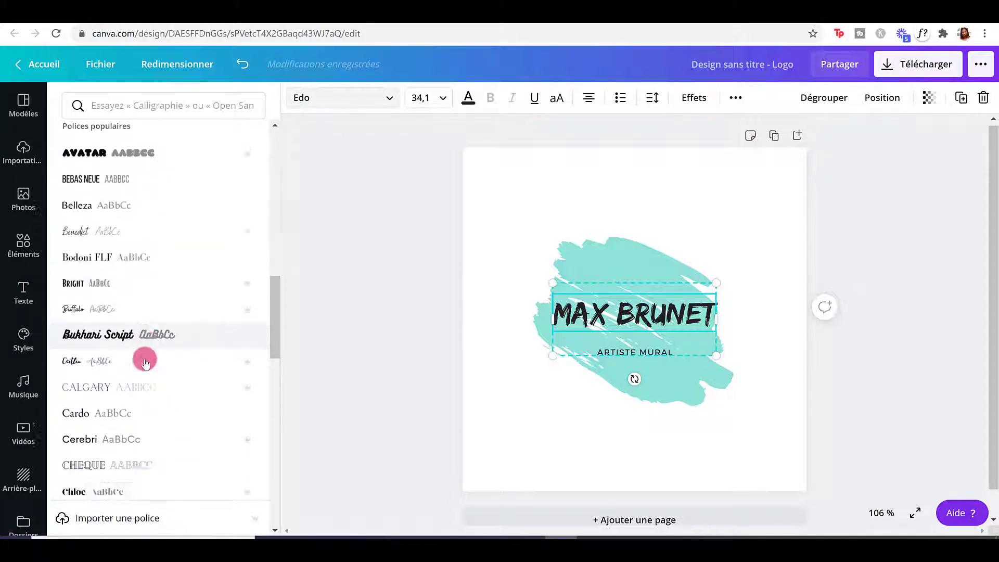
{"action": "scroll", "coordinate": [146, 363], "scroll_direction": "down", "scroll_amount": 4}
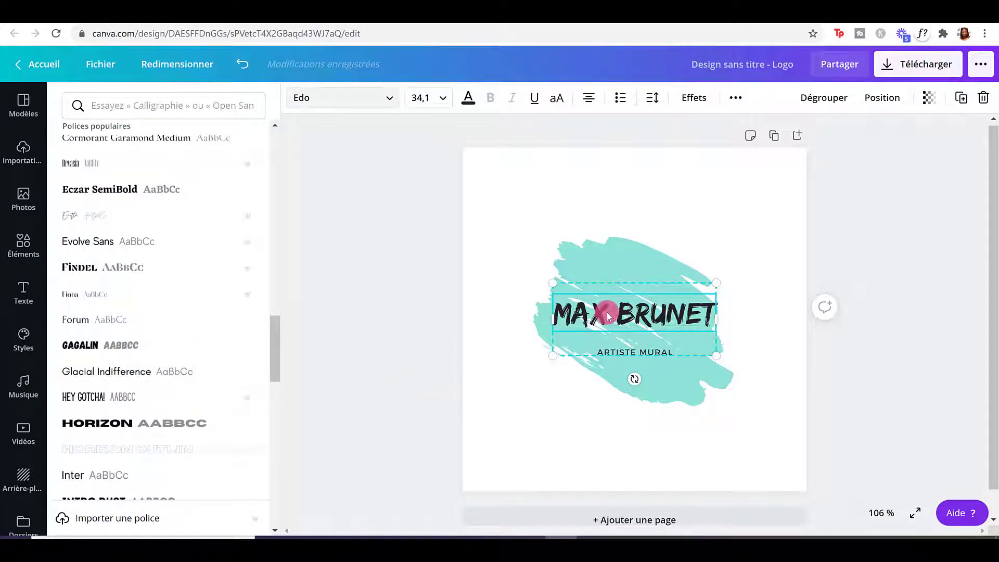
{"action": "left_click", "coordinate": [583, 318]}
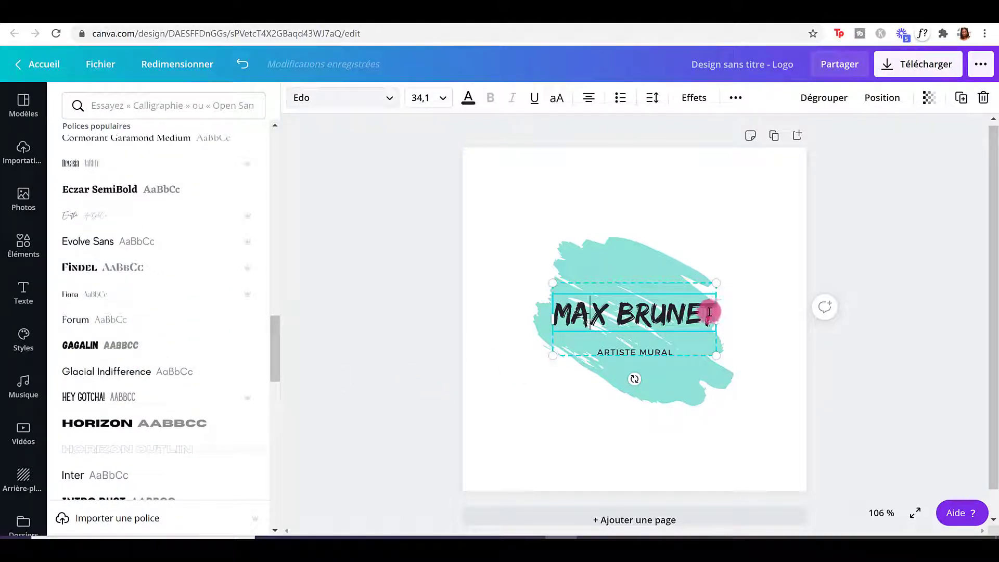
{"action": "left_click_drag", "start_coordinate": [711, 311], "coordinate": [544, 305]}
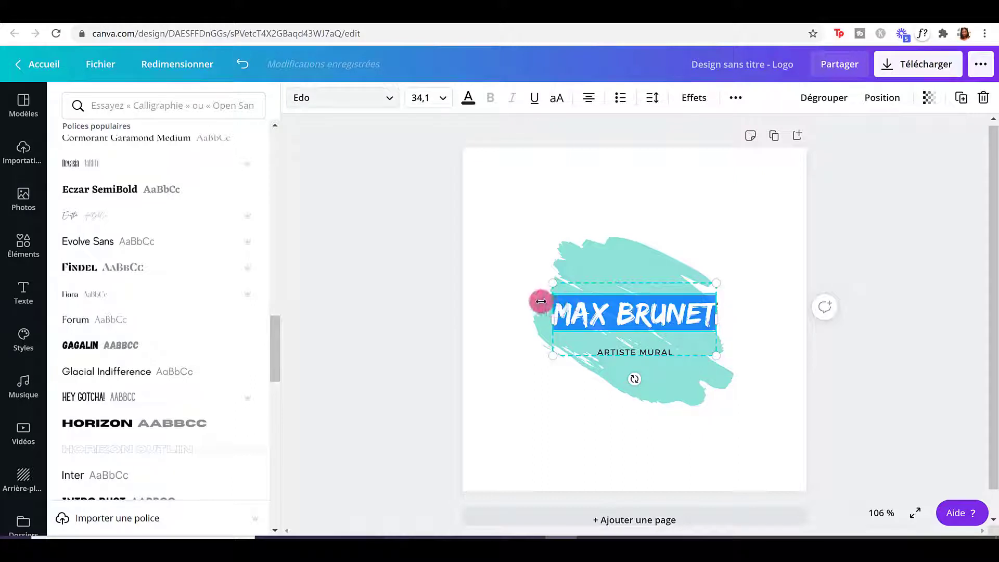
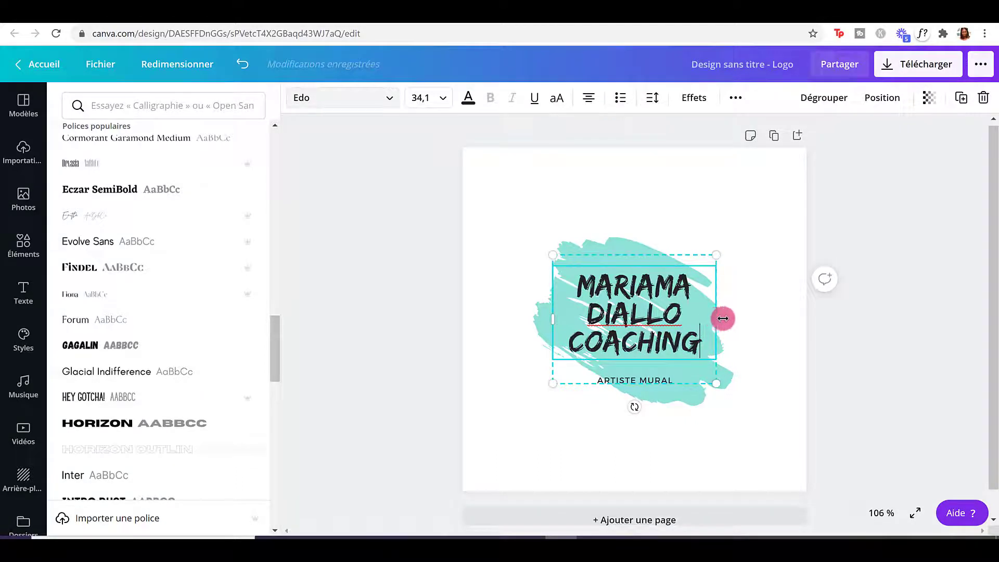
{"action": "left_click_drag", "start_coordinate": [720, 318], "coordinate": [764, 319]}
{"action": "left_click_drag", "start_coordinate": [554, 320], "coordinate": [494, 329]}
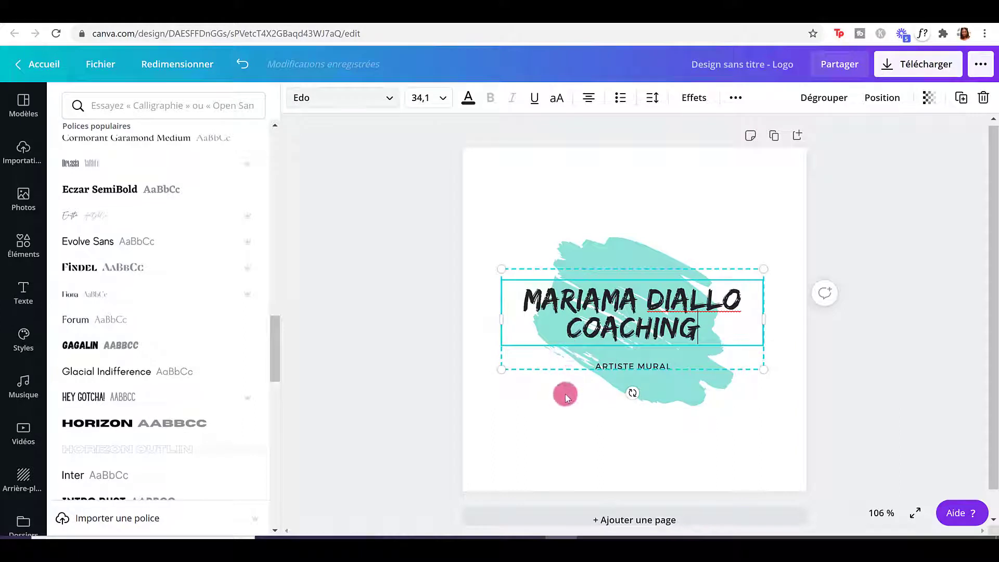
Move the title-and-subtitle group up over the brush shape and ungroup it.
{"action": "left_click", "coordinate": [571, 266]}
{"action": "left_click", "coordinate": [524, 308]}
{"action": "mouse_move", "coordinate": [521, 300]}
{"action": "left_mouse_down"}
{"action": "mouse_move", "coordinate": [526, 278]}
{"action": "mouse_move", "coordinate": [521, 303]}
{"action": "left_mouse_up"}
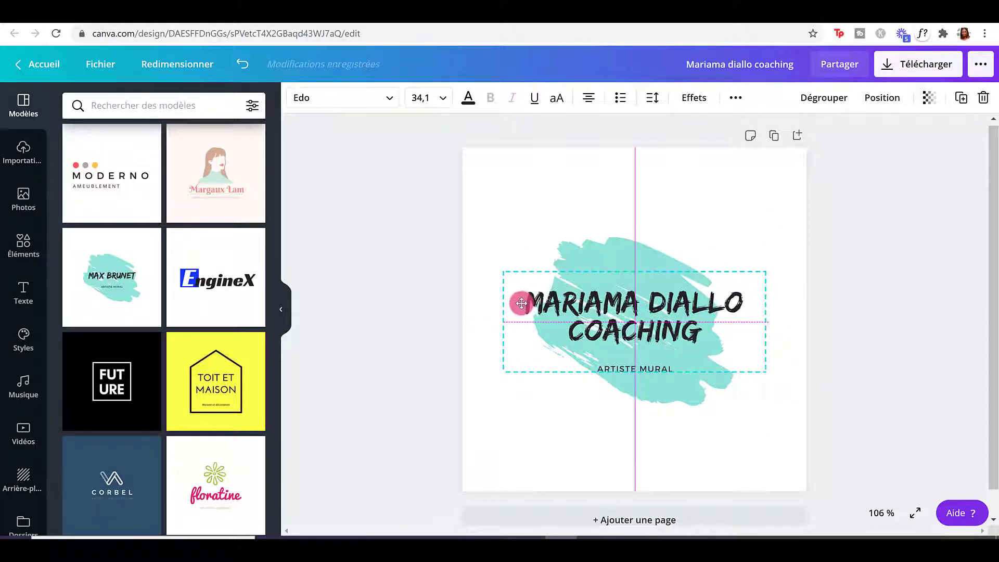
{"action": "left_click", "coordinate": [536, 312]}
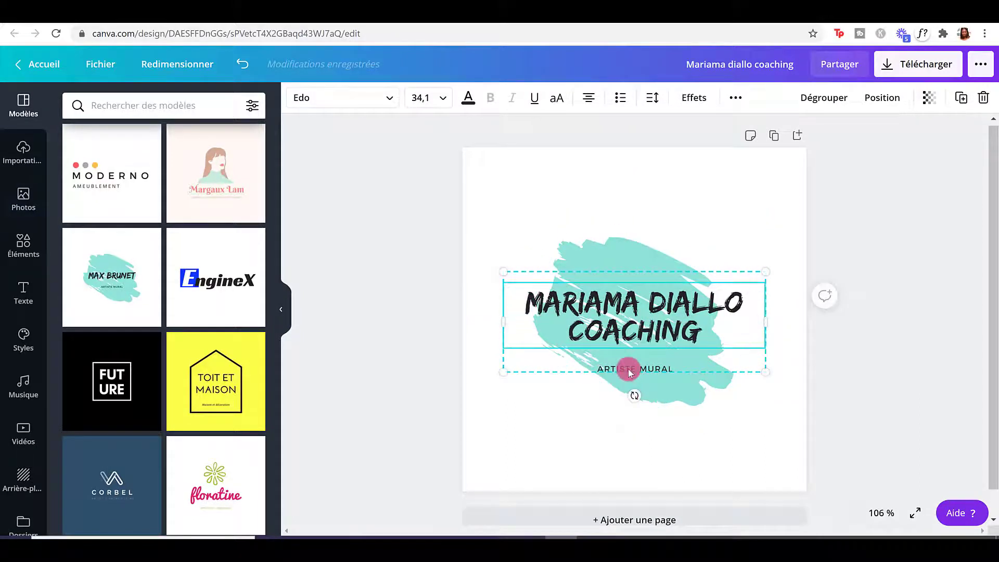
{"action": "left_click", "coordinate": [828, 103]}
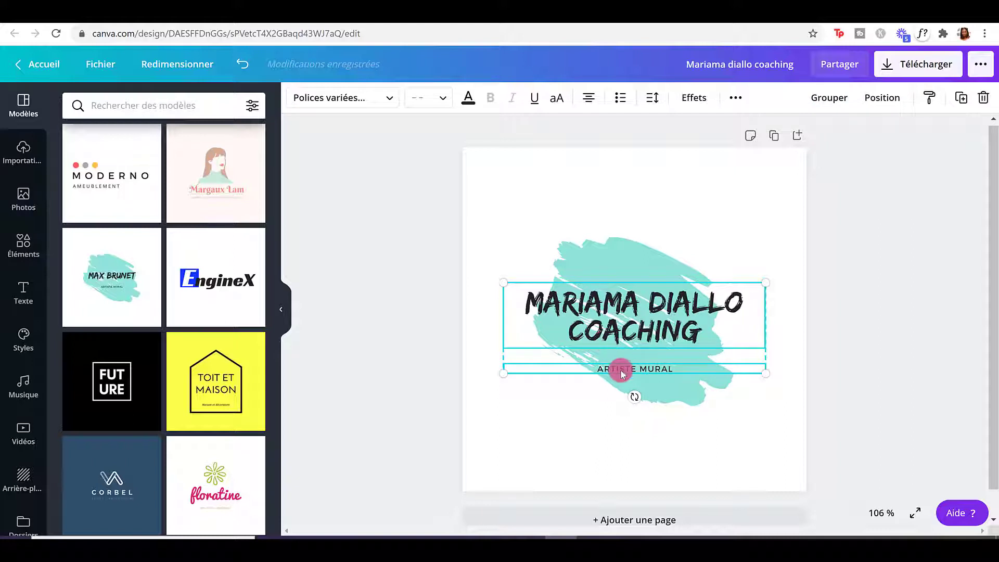
{"action": "left_click", "coordinate": [751, 403]}
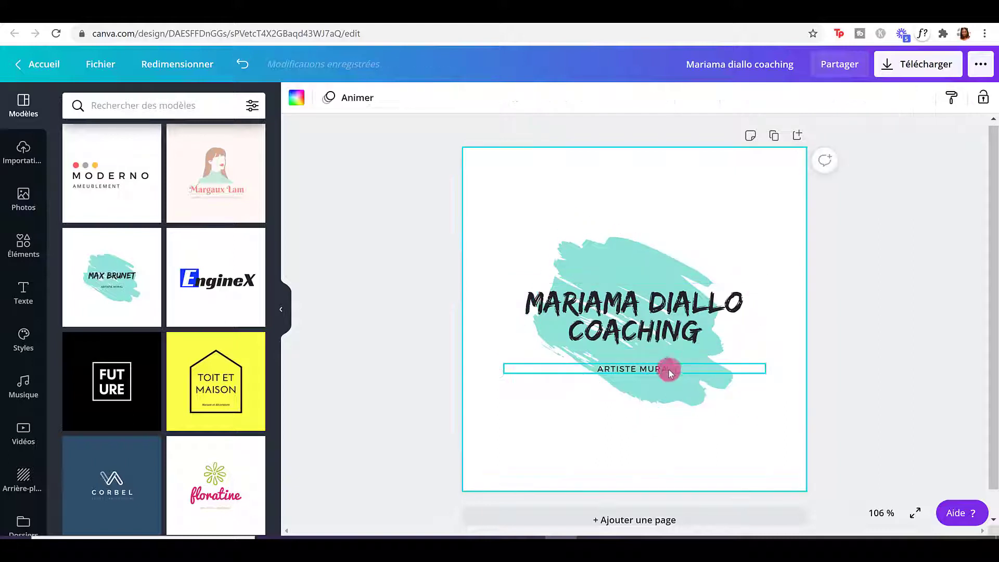
Change the subtitle to 'PERSONNEL & PROFESSIONNEL' in Gagalin, centred under the title.
{"action": "mouse_move", "coordinate": [662, 370]}
{"action": "left_mouse_down"}
{"action": "mouse_move", "coordinate": [655, 390]}
{"action": "mouse_move", "coordinate": [658, 365]}
{"action": "left_mouse_up"}
{"action": "left_click", "coordinate": [657, 365]}
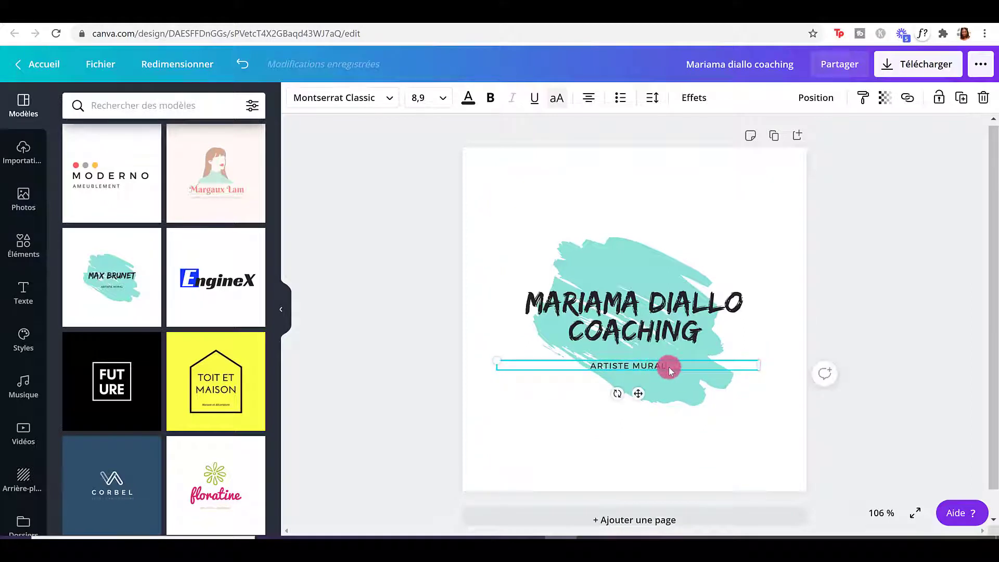
{"action": "left_click_drag", "start_coordinate": [669, 366], "coordinate": [587, 369]}
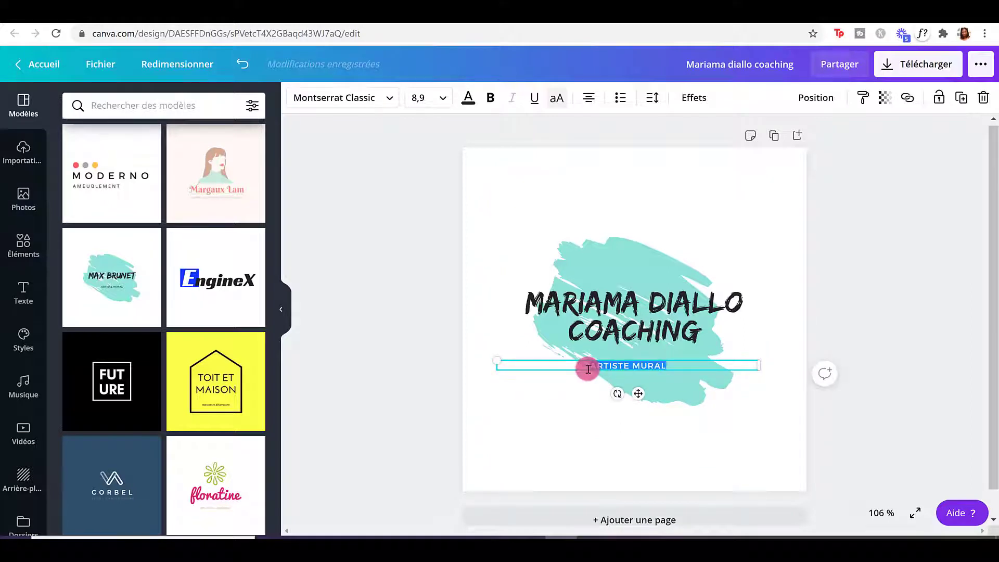
{"action": "type", "text": "PERSONNEL & PROFESSIONNEL"}
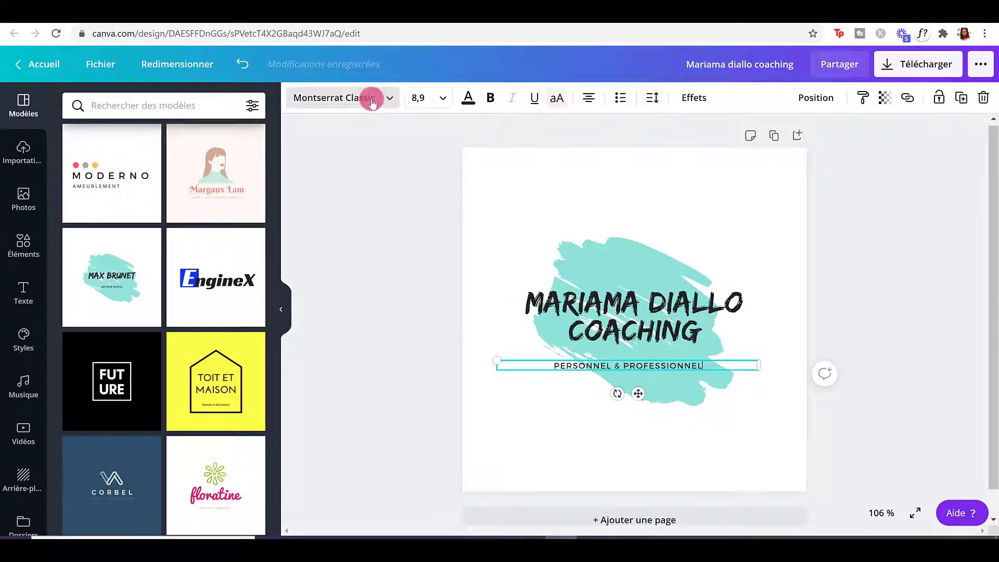
{"action": "left_click", "coordinate": [371, 102]}
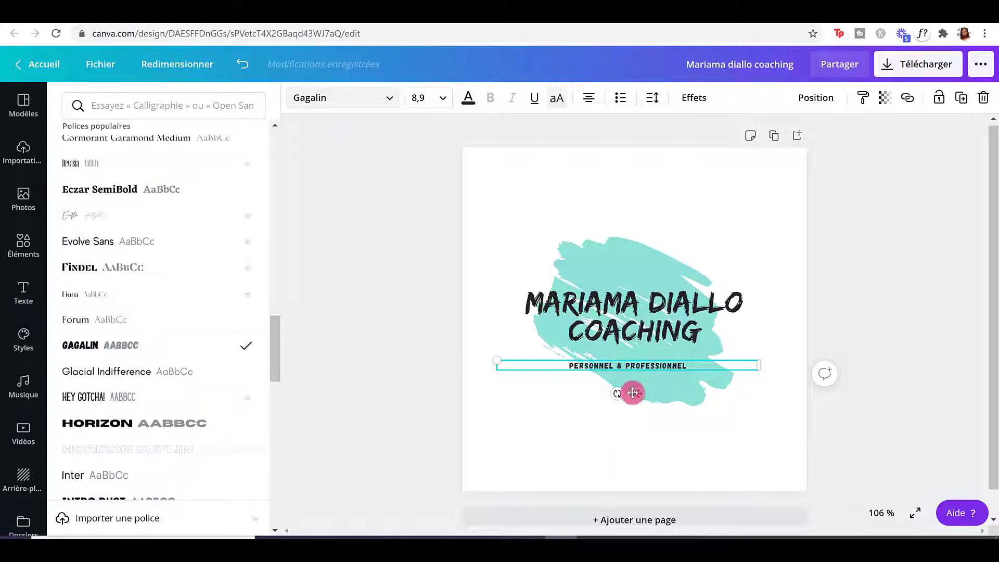
{"action": "left_click_drag", "start_coordinate": [641, 397], "coordinate": [644, 398]}
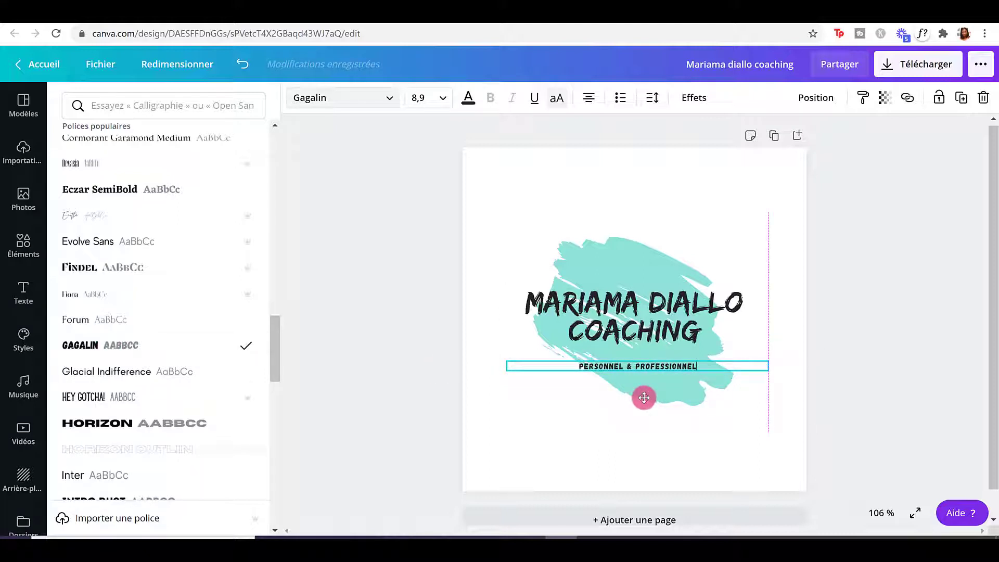
Move the brush shape down-left and enlarge it behind the text.
{"action": "left_click", "coordinate": [632, 261]}
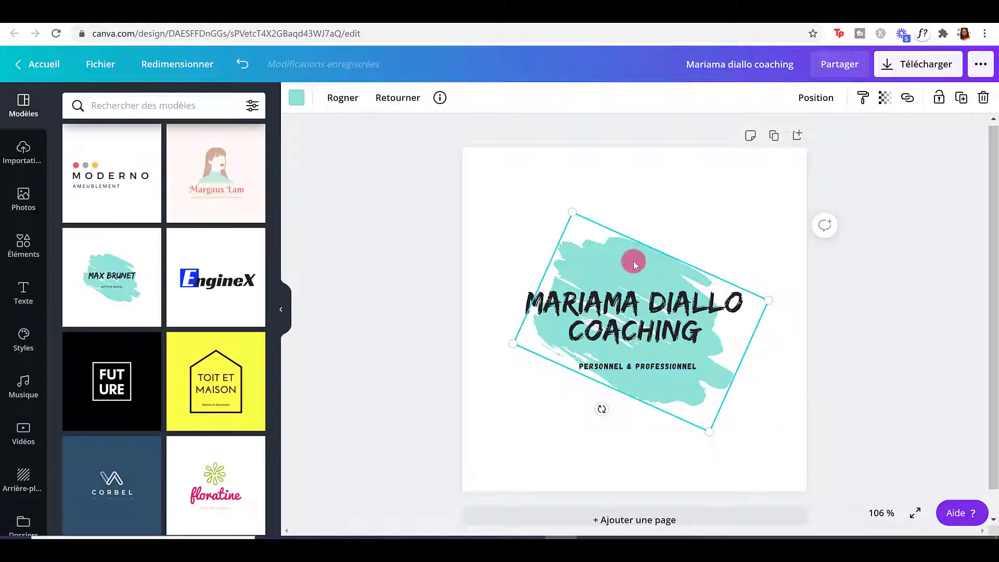
{"action": "mouse_move", "coordinate": [585, 254]}
{"action": "left_mouse_down"}
{"action": "mouse_move", "coordinate": [541, 327]}
{"action": "mouse_move", "coordinate": [446, 328]}
{"action": "mouse_move", "coordinate": [598, 292]}
{"action": "mouse_move", "coordinate": [593, 264]}
{"action": "mouse_move", "coordinate": [583, 263]}
{"action": "left_mouse_up"}
{"action": "mouse_move", "coordinate": [701, 443]}
{"action": "left_mouse_down"}
{"action": "mouse_move", "coordinate": [704, 468]}
{"action": "mouse_move", "coordinate": [688, 424]}
{"action": "left_mouse_up"}
{"action": "left_click_drag", "start_coordinate": [566, 225], "coordinate": [557, 210]}
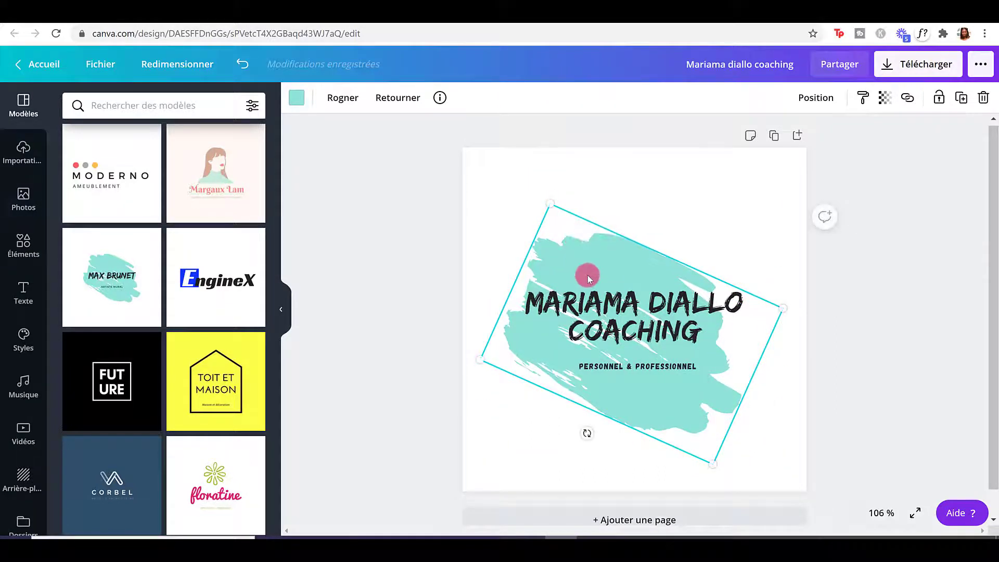
Recolour the brush stroke purple and nudge the title slightly left and down.
{"action": "left_click", "coordinate": [296, 100]}
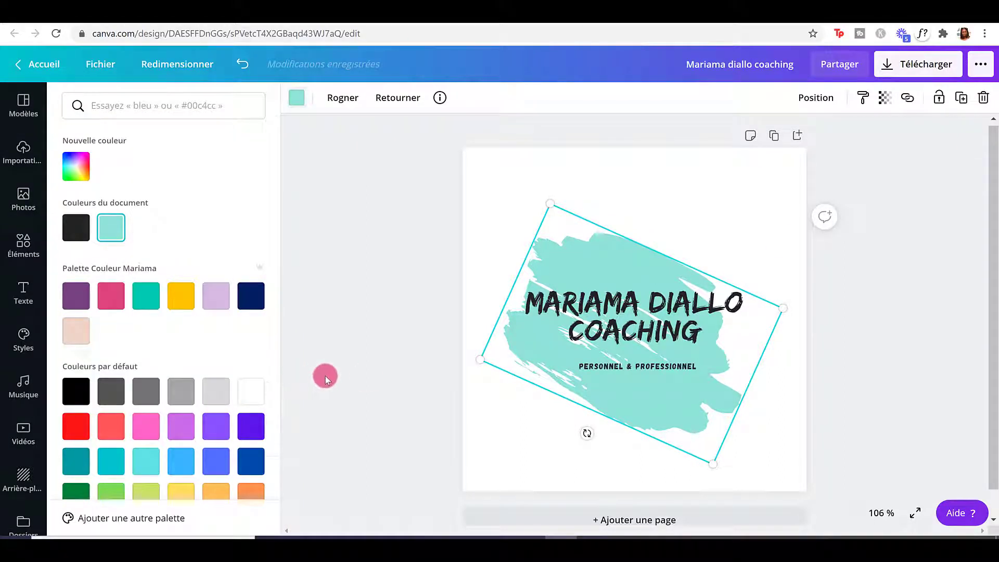
{"action": "scroll", "coordinate": [183, 350], "scroll_direction": "down", "scroll_amount": 1}
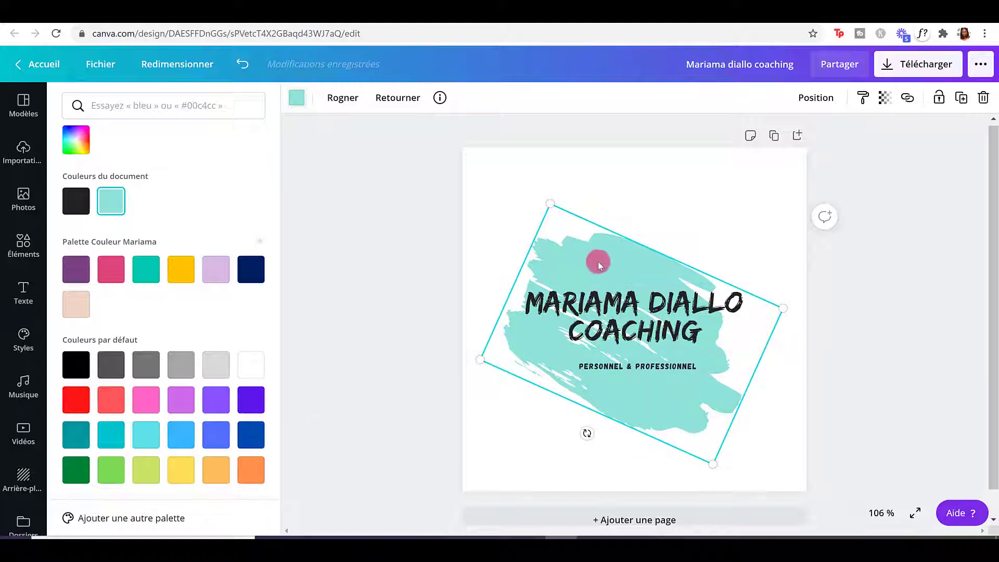
{"action": "left_click", "coordinate": [154, 409]}
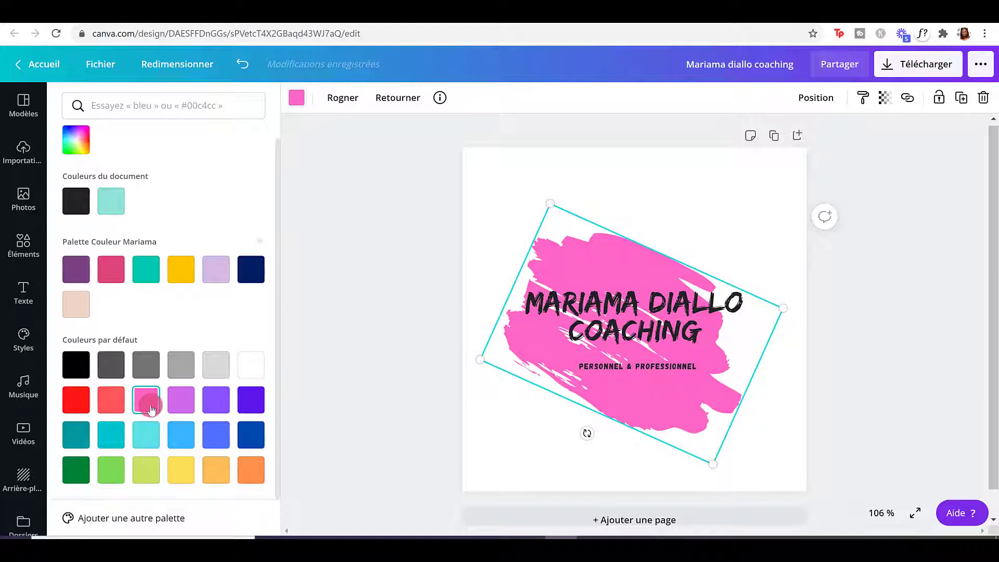
{"action": "left_click", "coordinate": [180, 400]}
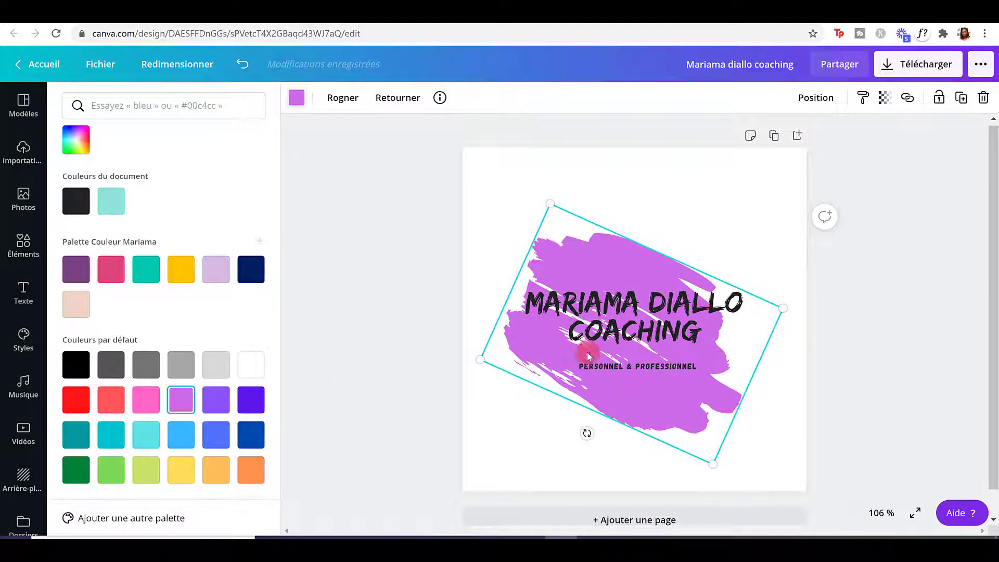
{"action": "left_click_drag", "start_coordinate": [616, 332], "coordinate": [609, 328]}
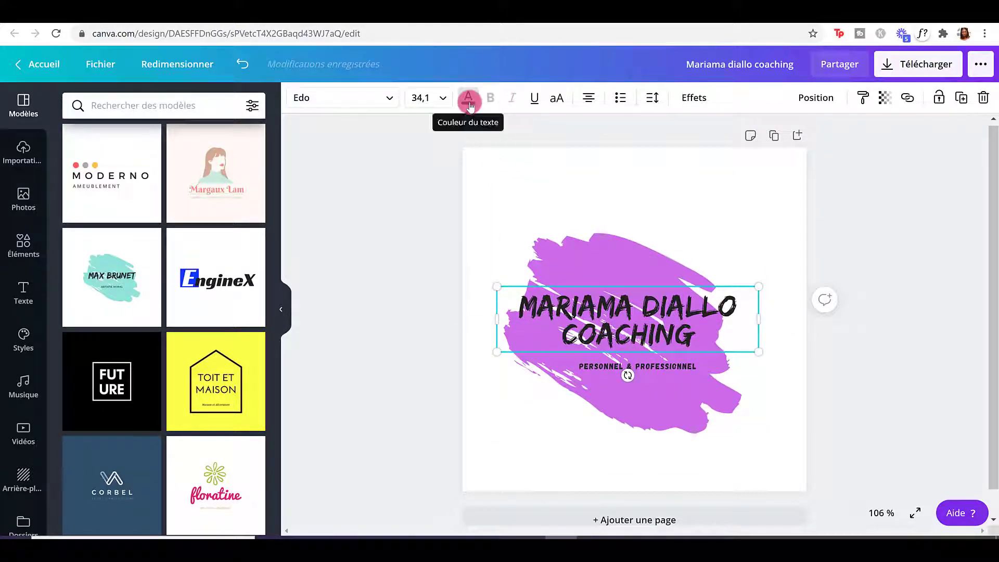
{"action": "left_click", "coordinate": [468, 101]}
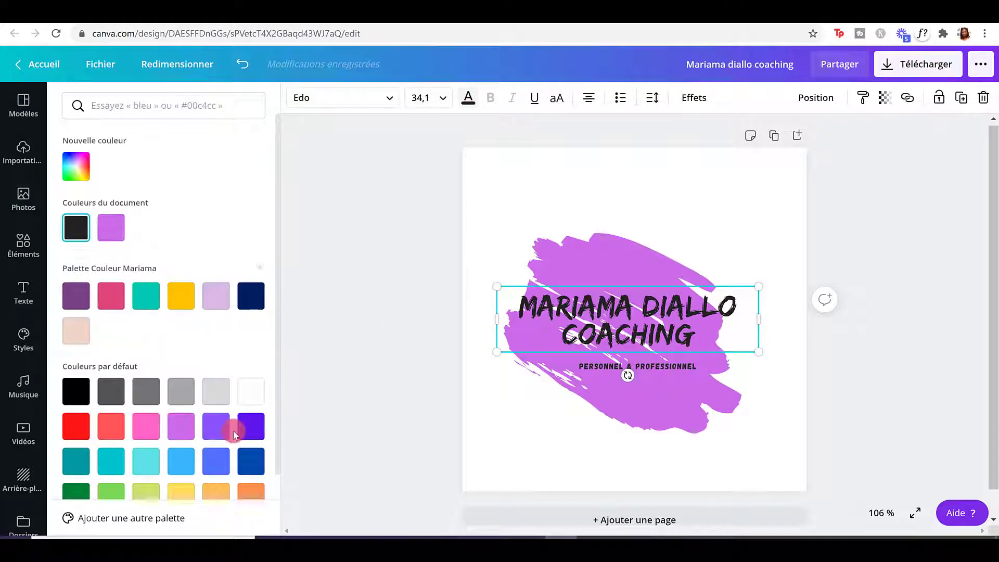
{"action": "left_click", "coordinate": [248, 431]}
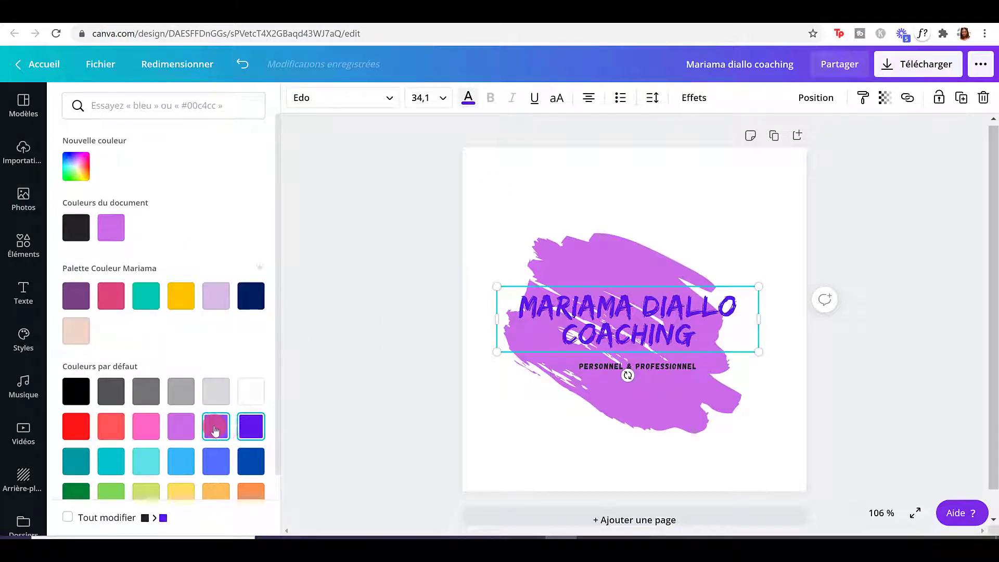
{"action": "left_click", "coordinate": [215, 429]}
{"action": "left_click", "coordinate": [216, 471]}
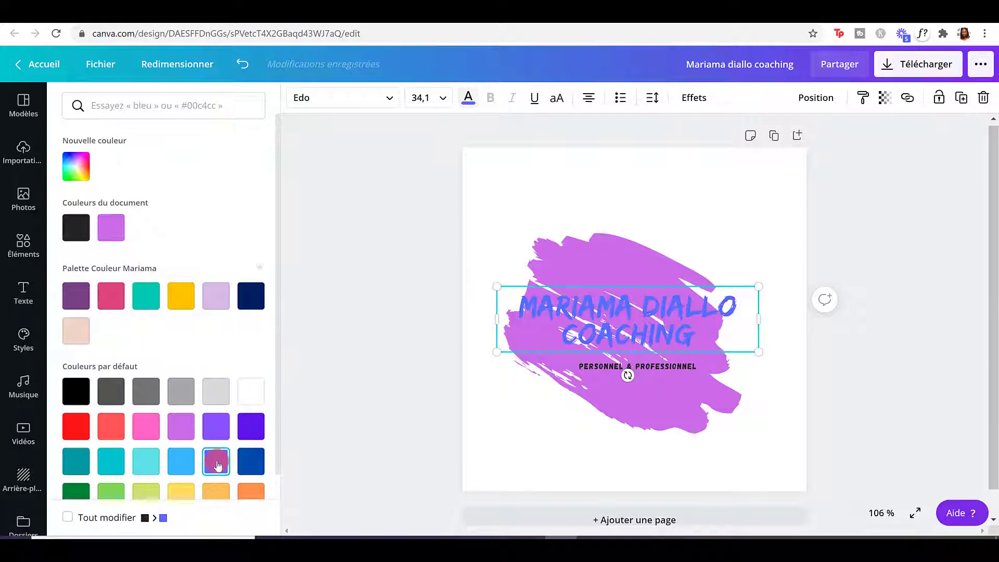
{"action": "scroll", "coordinate": [216, 459], "scroll_direction": "down", "scroll_amount": 1}
{"action": "left_click", "coordinate": [183, 467]}
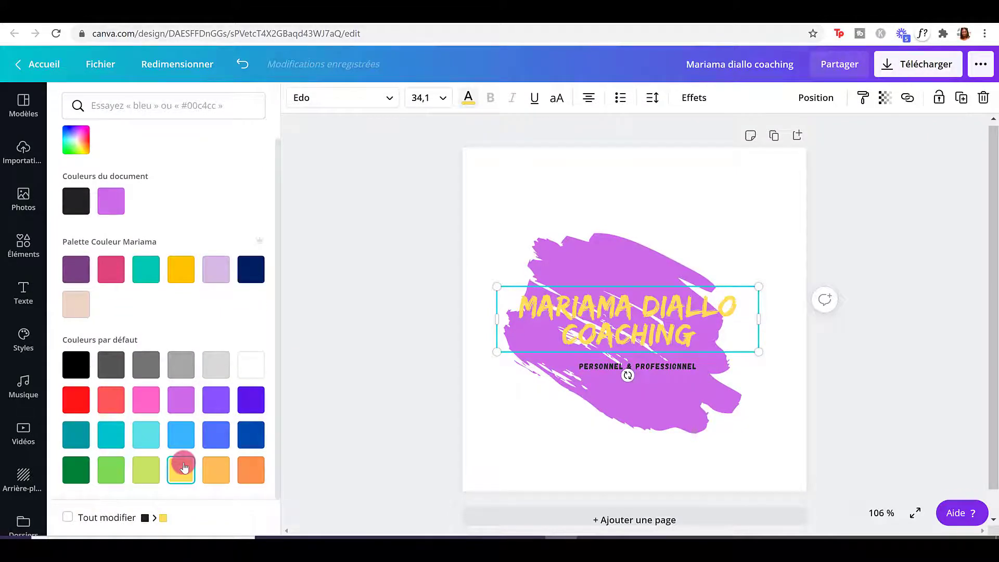
{"action": "left_click", "coordinate": [75, 363]}
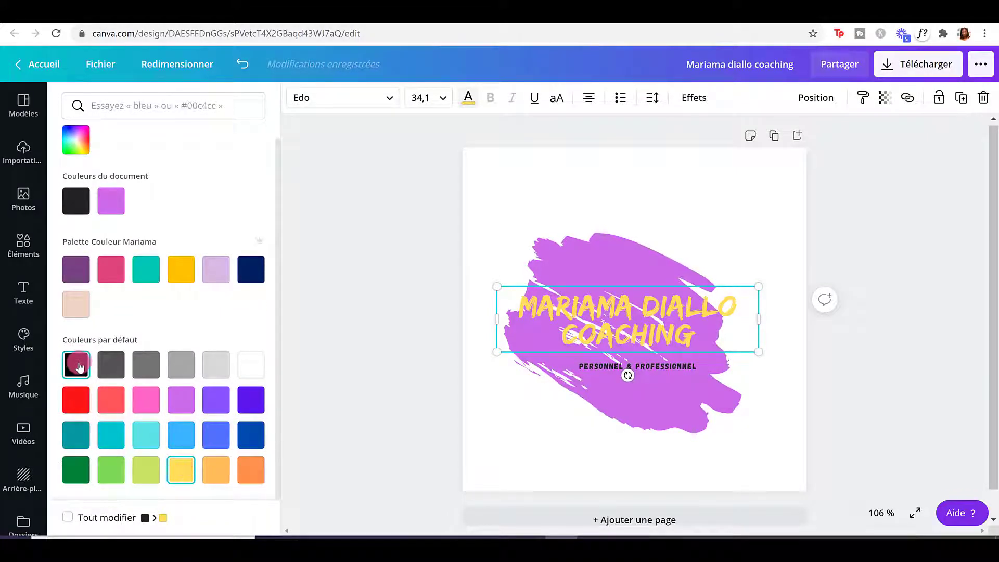
{"action": "left_click", "coordinate": [424, 364]}
{"action": "left_click", "coordinate": [610, 368]}
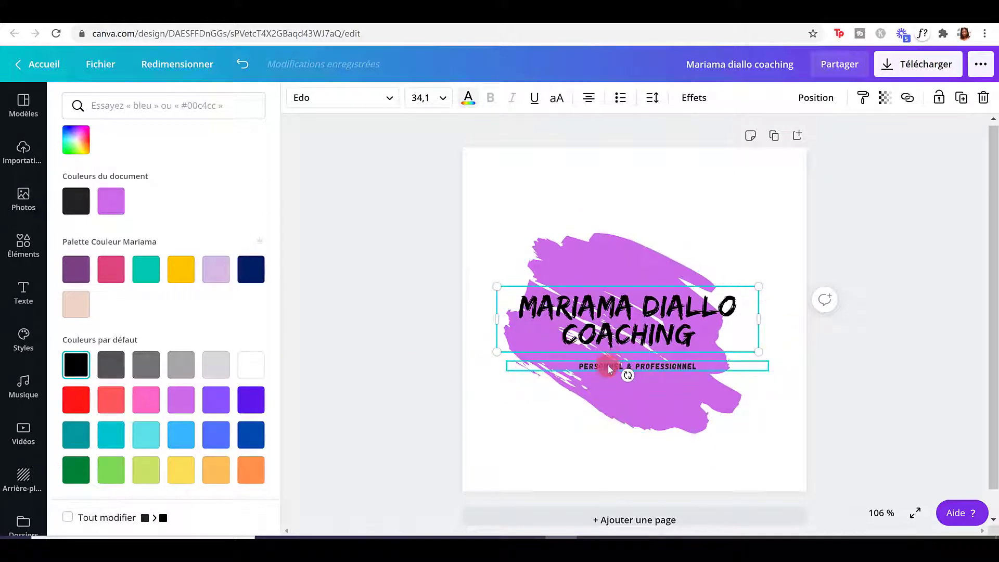
{"action": "left_click", "coordinate": [741, 177]}
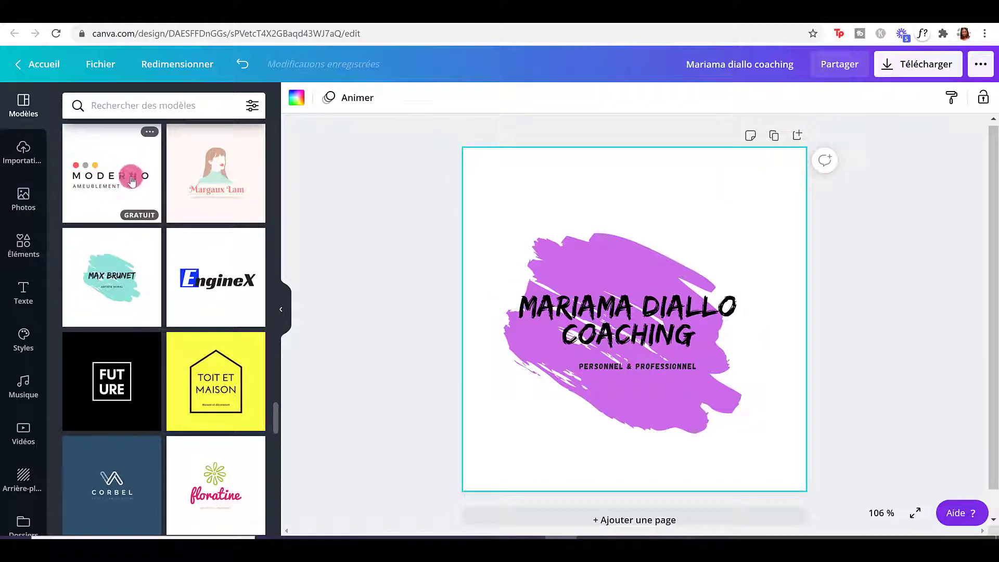
Add a second page and place the pink-circle photography template on it.
{"action": "scroll", "coordinate": [126, 224], "scroll_direction": "down", "scroll_amount": 4}
{"action": "scroll", "coordinate": [126, 233], "scroll_direction": "down", "scroll_amount": 2}
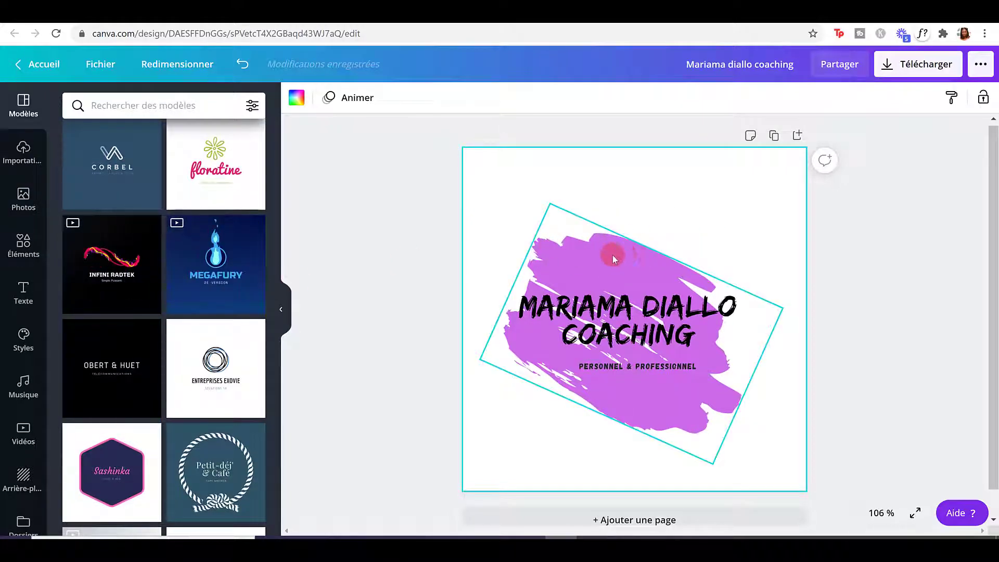
{"action": "scroll", "coordinate": [181, 366], "scroll_direction": "down", "scroll_amount": 3}
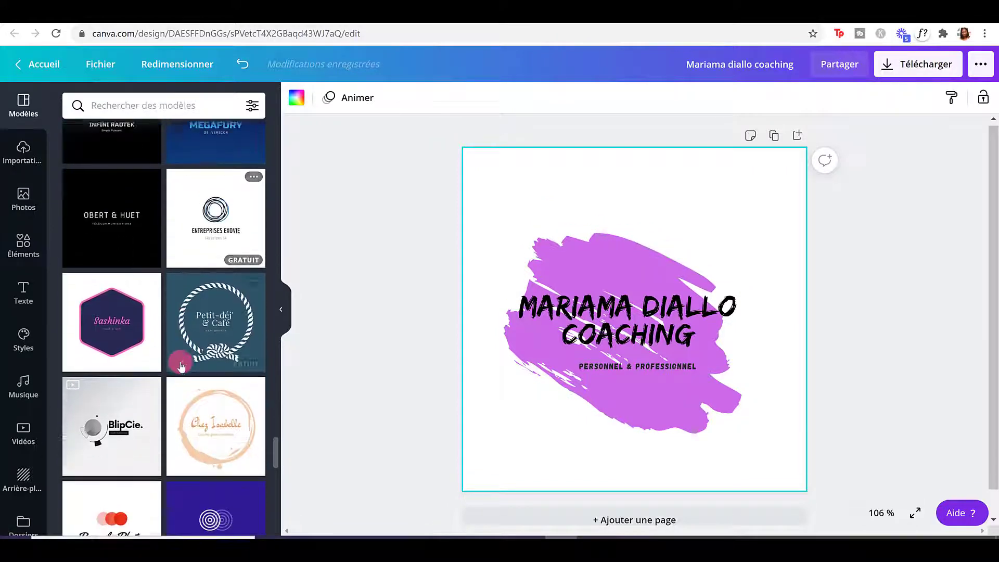
{"action": "scroll", "coordinate": [181, 365], "scroll_direction": "down", "scroll_amount": 3}
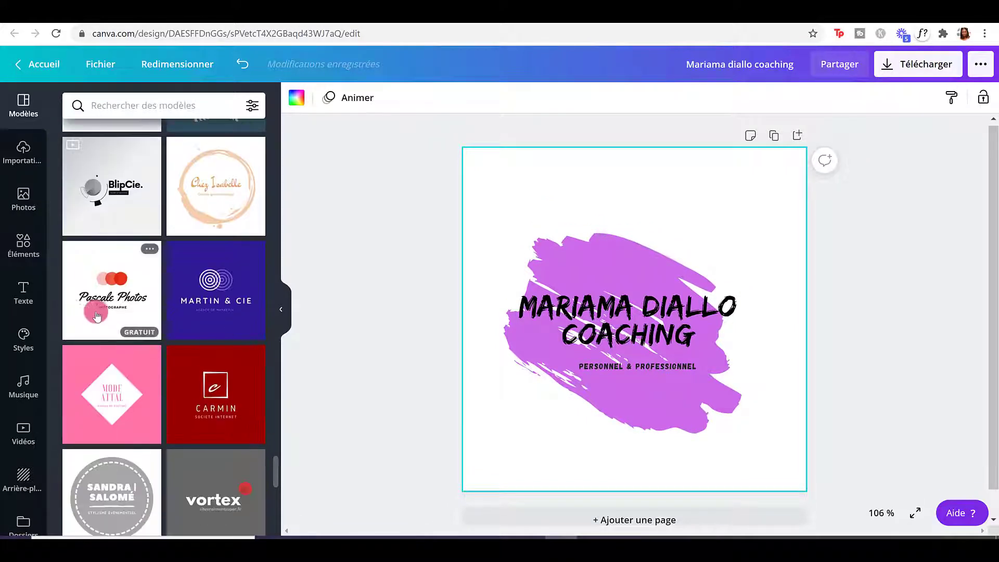
{"action": "left_click", "coordinate": [612, 519]}
{"action": "left_click_drag", "start_coordinate": [109, 322], "coordinate": [546, 296]}
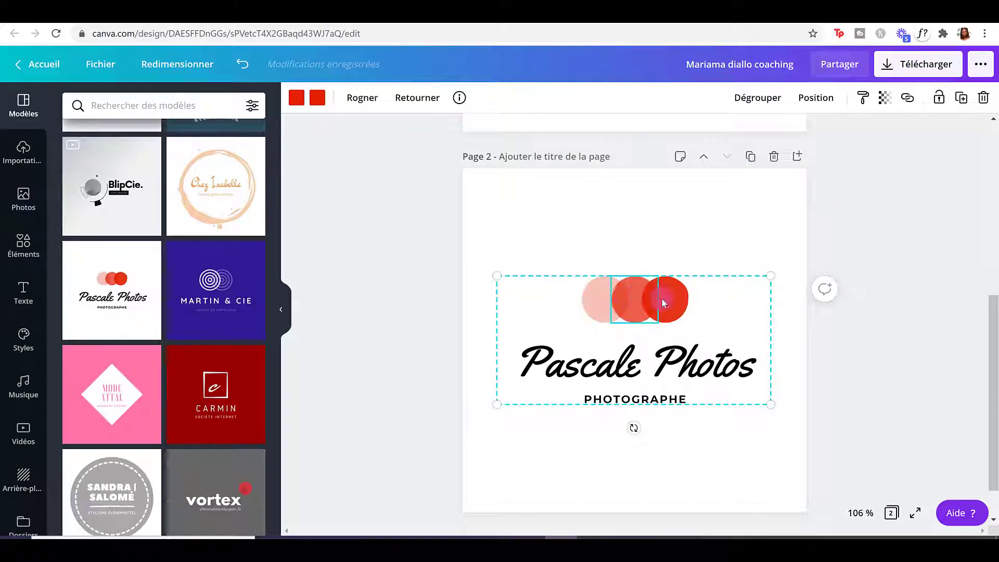
Duplicate the template's left pink circle and move the copy to the brush stroke's top-left on page 1.
{"action": "left_click", "coordinate": [587, 300]}
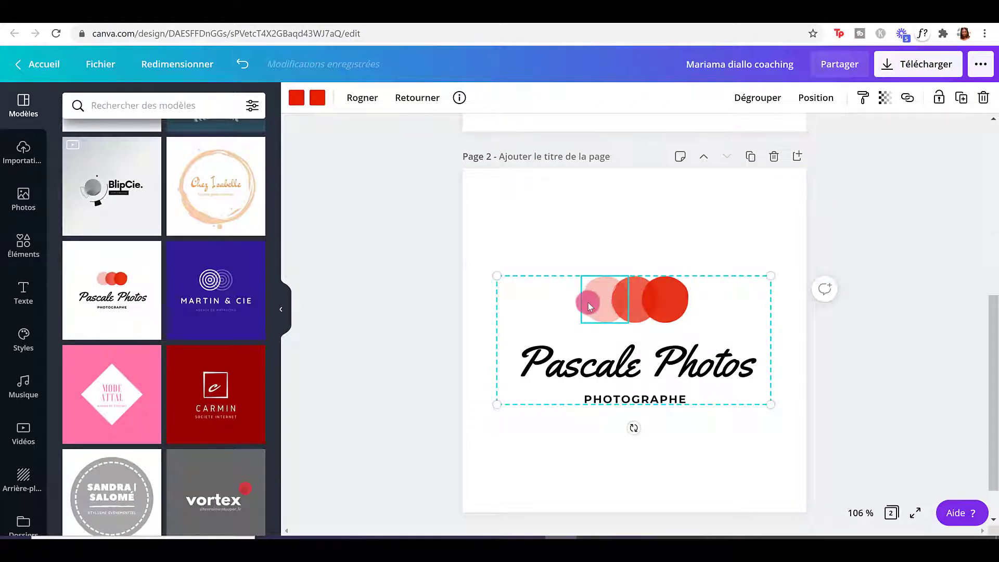
{"action": "scroll", "coordinate": [849, 211], "scroll_direction": "up", "scroll_amount": 3}
{"action": "left_click", "coordinate": [961, 99]}
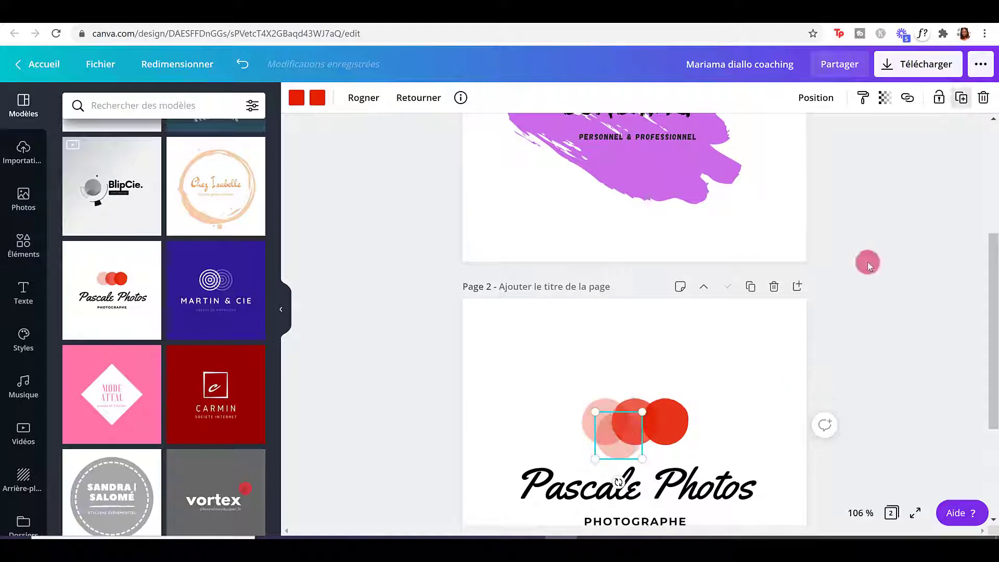
{"action": "left_click_drag", "start_coordinate": [622, 284], "coordinate": [633, 167]}
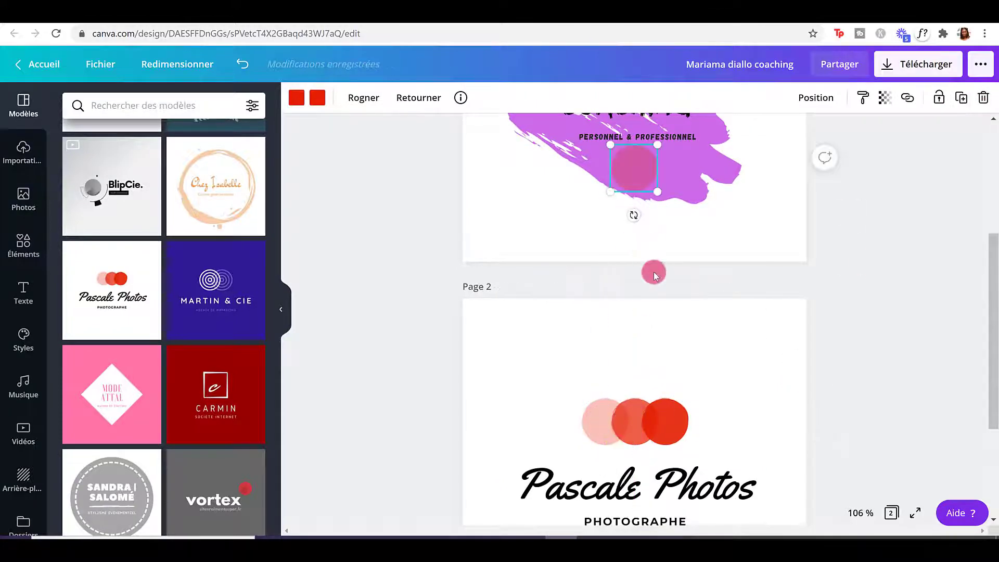
{"action": "scroll", "coordinate": [653, 272], "scroll_direction": "up", "scroll_amount": 4}
{"action": "mouse_move", "coordinate": [622, 360]}
{"action": "left_mouse_down"}
{"action": "mouse_move", "coordinate": [584, 223]}
{"action": "mouse_move", "coordinate": [580, 214]}
{"action": "mouse_move", "coordinate": [551, 221]}
{"action": "mouse_move", "coordinate": [555, 193]}
{"action": "left_mouse_up"}
Delete the purple brush stroke and arrange three overlapping pink circles above the title.
{"action": "left_click", "coordinate": [603, 233]}
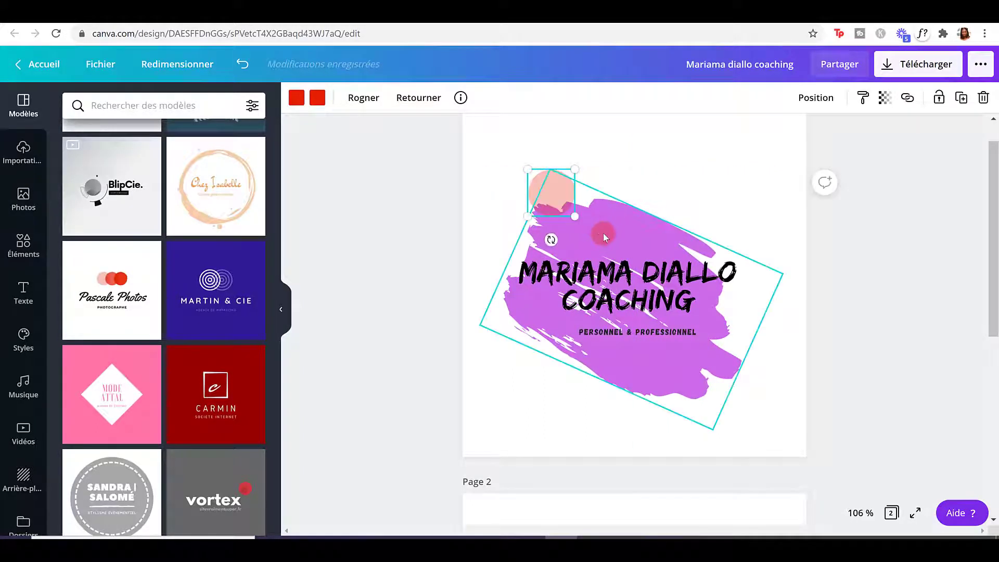
{"action": "key", "text": "Delete"}
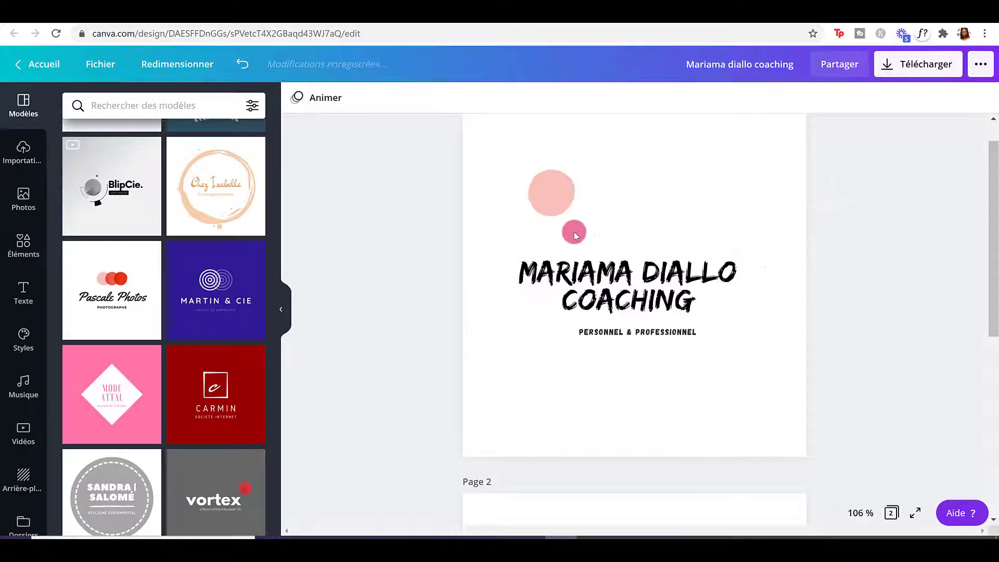
{"action": "left_click_drag", "start_coordinate": [549, 195], "coordinate": [585, 231]}
{"action": "left_click", "coordinate": [961, 97]}
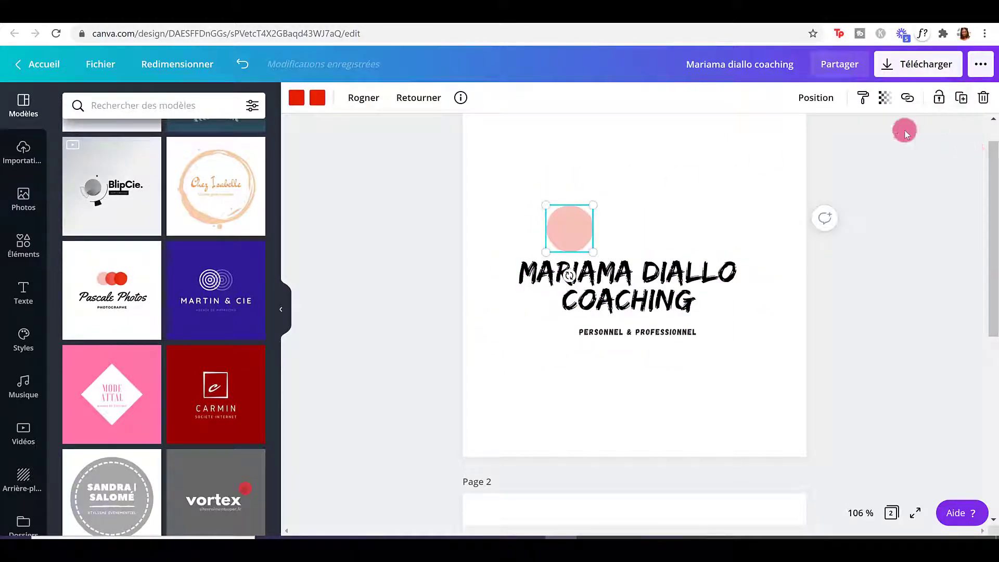
{"action": "left_click_drag", "start_coordinate": [594, 244], "coordinate": [646, 228]}
{"action": "left_click", "coordinate": [962, 98]}
{"action": "left_click_drag", "start_coordinate": [577, 228], "coordinate": [609, 230]}
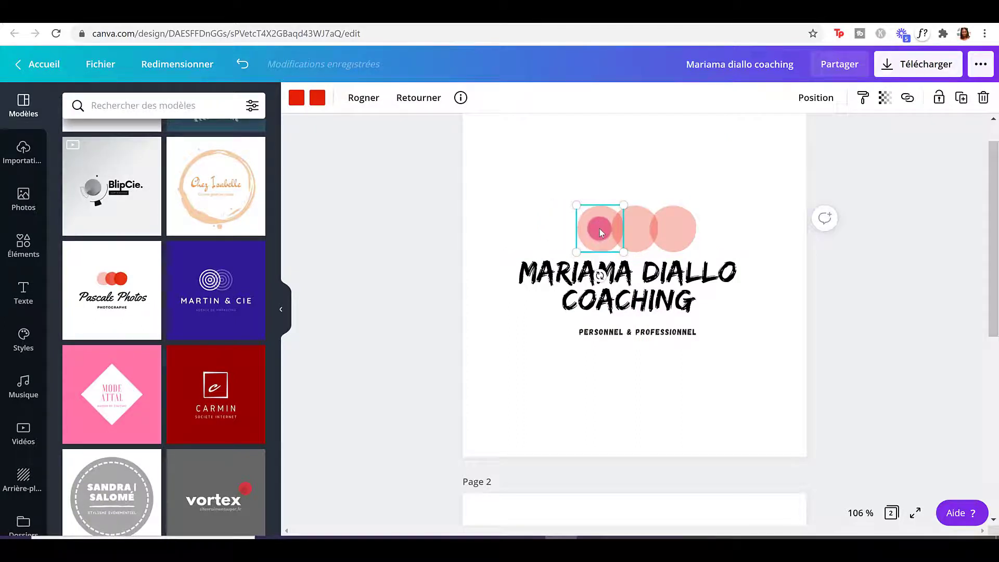
Colour the left and right circles dark grey and the middle circle lilac.
{"action": "left_click", "coordinate": [299, 103]}
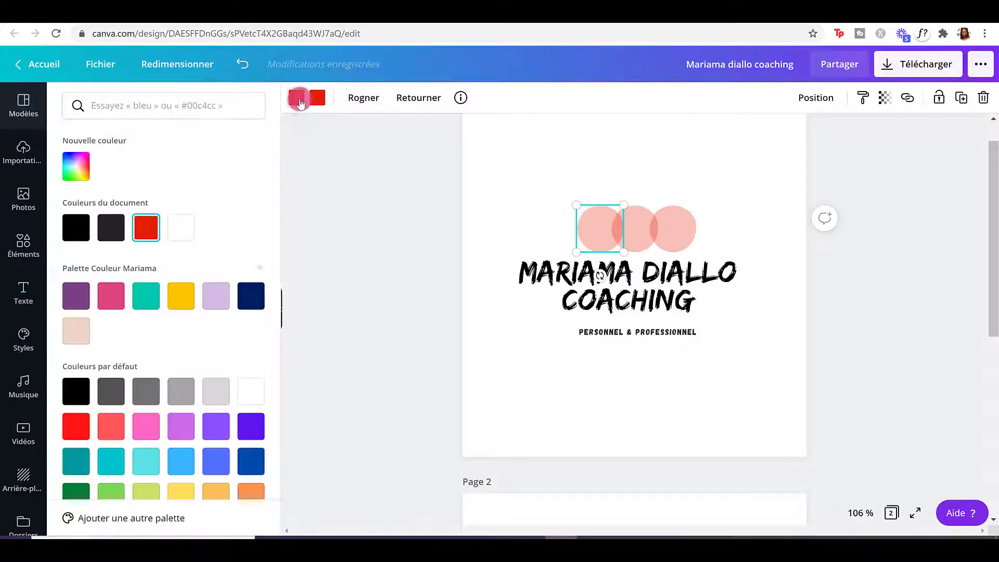
{"action": "left_click", "coordinate": [113, 229]}
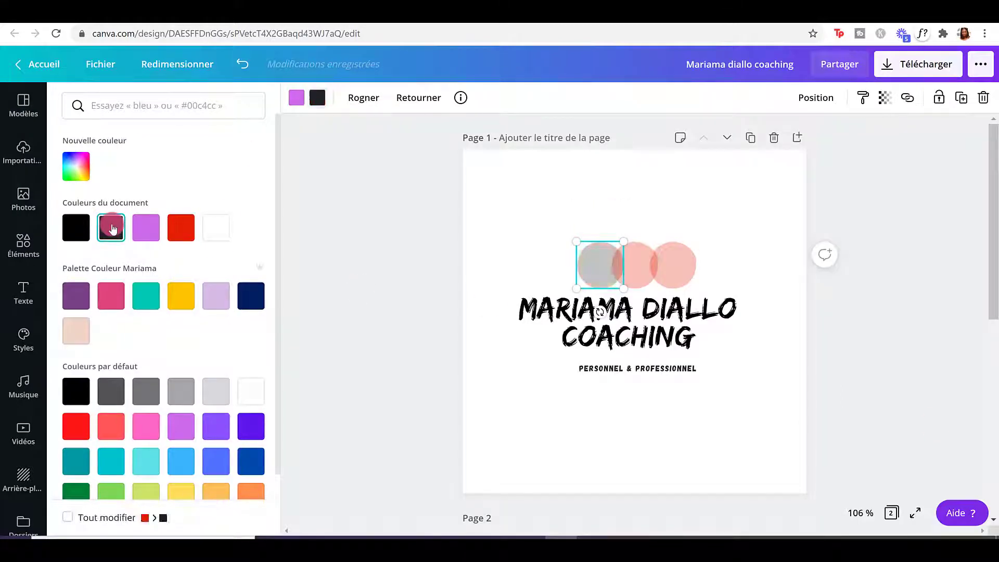
{"action": "left_click", "coordinate": [634, 262]}
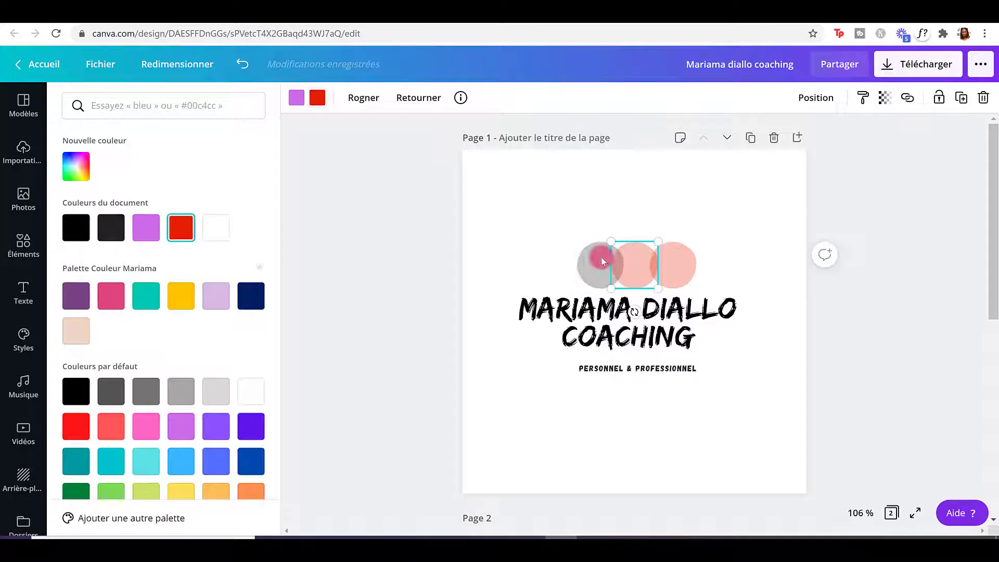
{"action": "left_click", "coordinate": [145, 229]}
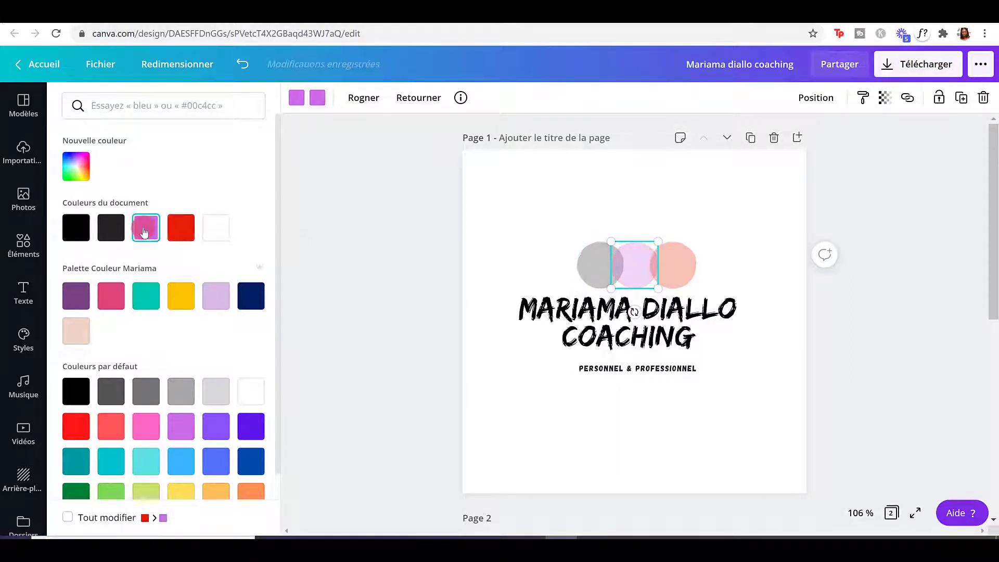
{"action": "left_click", "coordinate": [670, 265]}
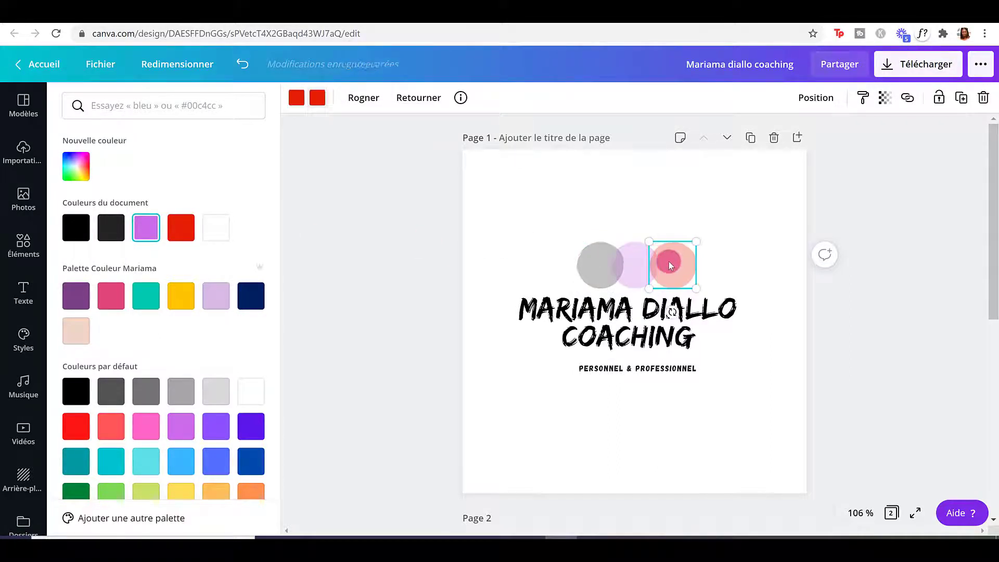
{"action": "left_click", "coordinate": [114, 237]}
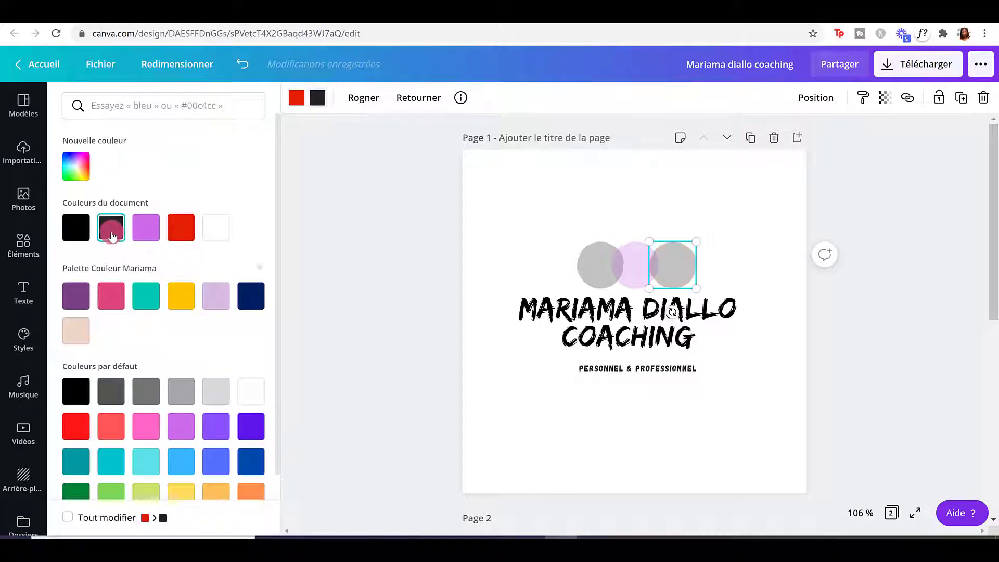
{"action": "left_click", "coordinate": [716, 424]}
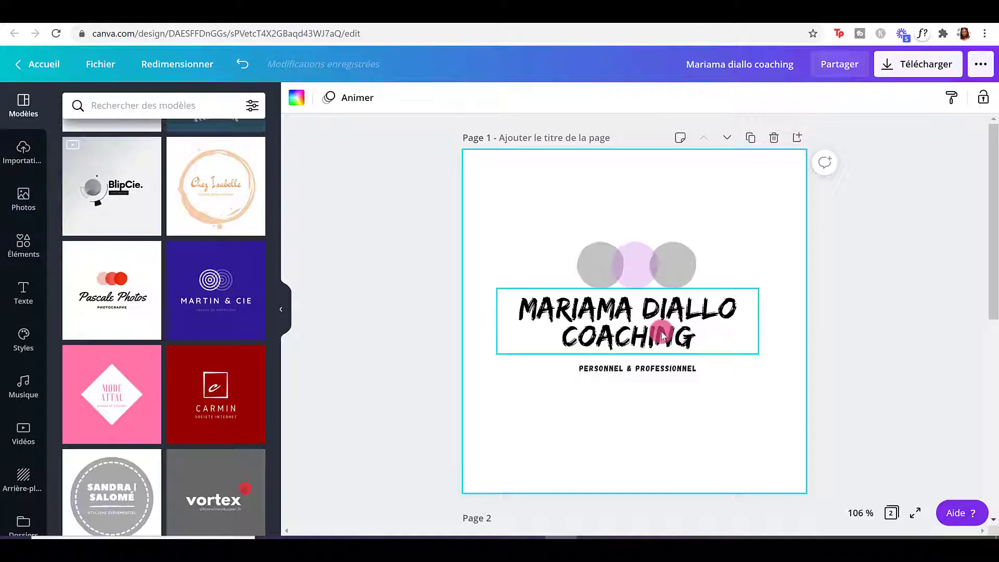
Delete the leftover second page and download the logo as a 500 × 500 px PNG.
{"action": "scroll", "coordinate": [664, 329], "scroll_direction": "down", "scroll_amount": 4}
{"action": "left_click", "coordinate": [773, 322]}
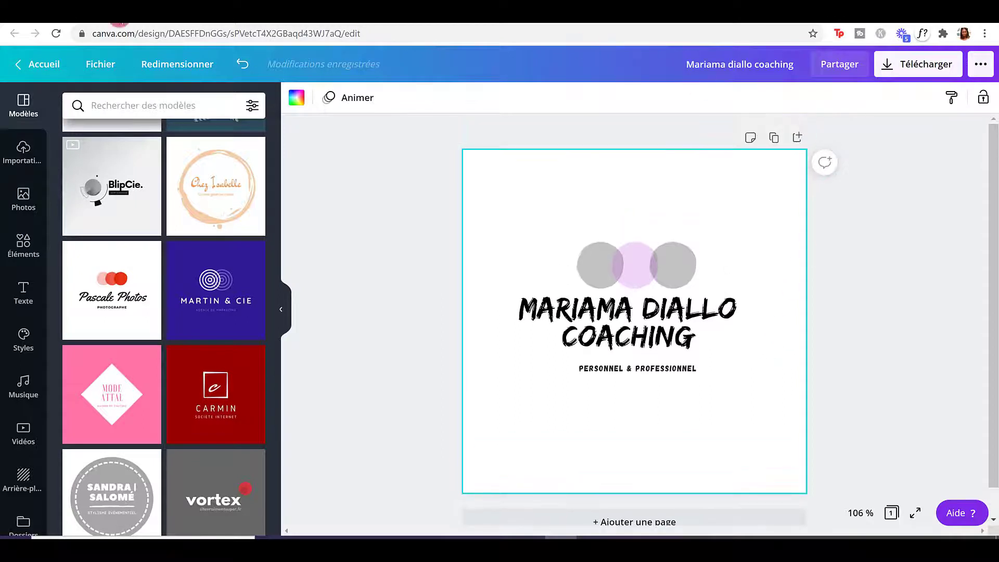
{"action": "left_click", "coordinate": [889, 71]}
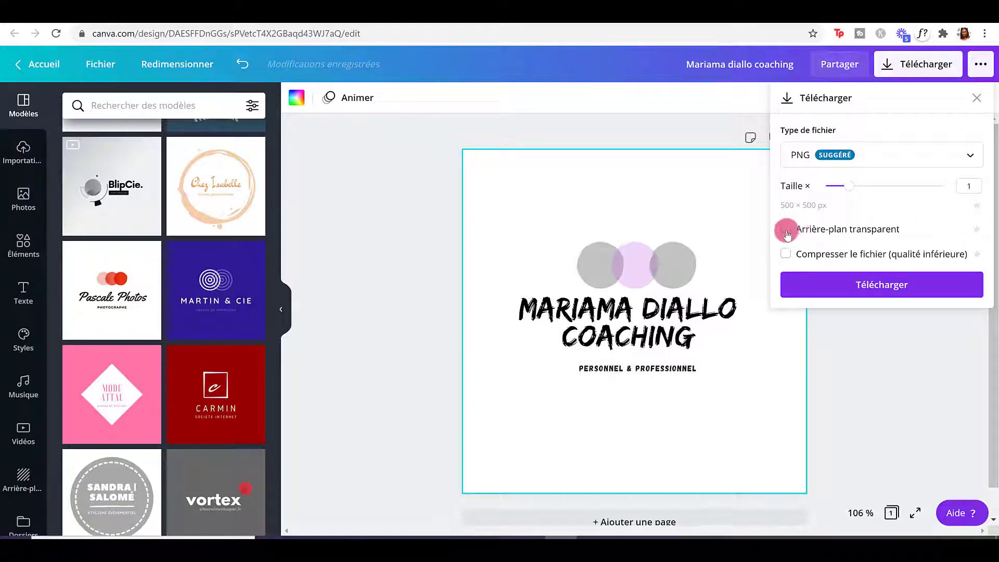
{"action": "left_click", "coordinate": [831, 288]}
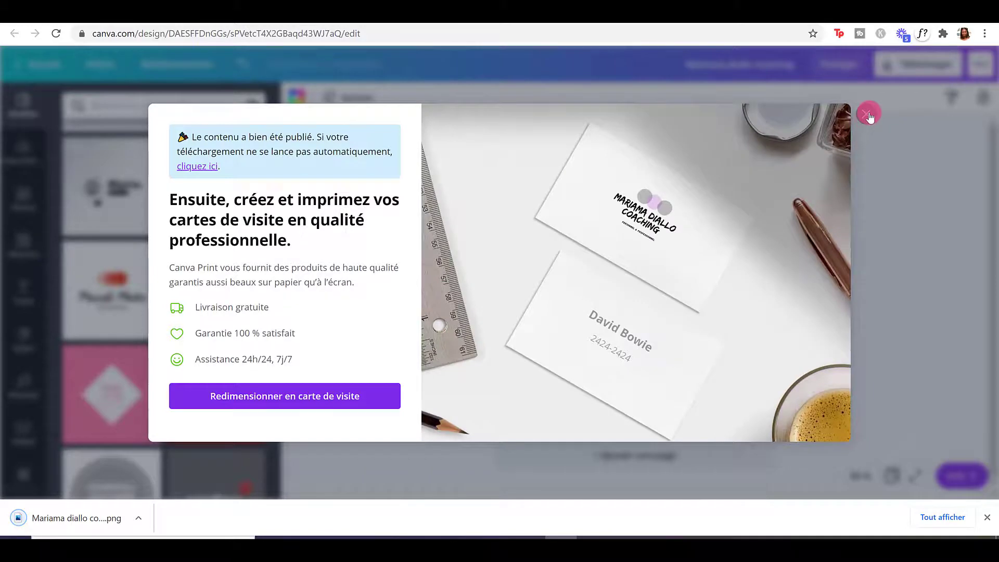
{"action": "left_click", "coordinate": [867, 114]}
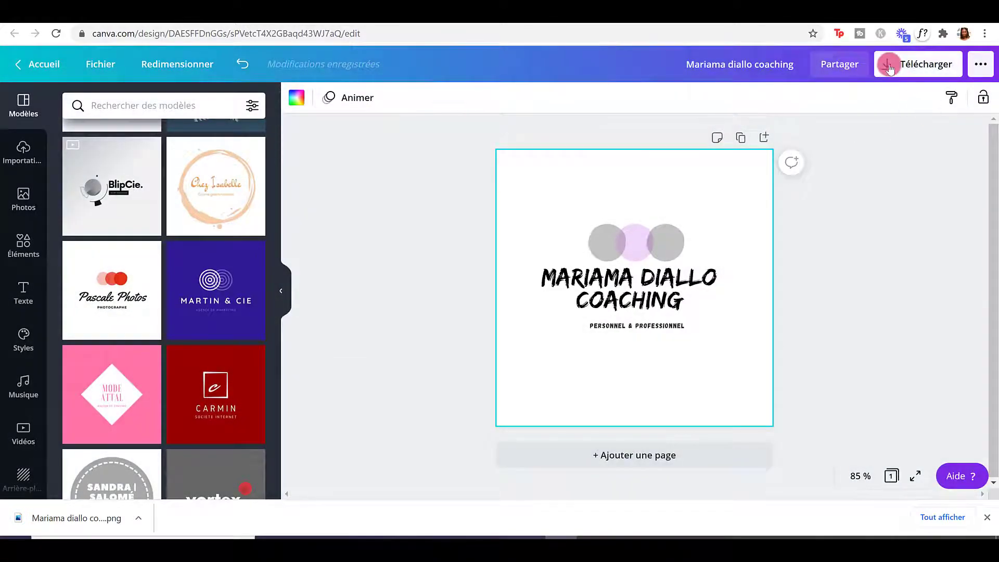
Download the logo PNG a second time, dismissing the print promotion.
{"action": "left_click", "coordinate": [890, 67]}
{"action": "left_click", "coordinate": [852, 285]}
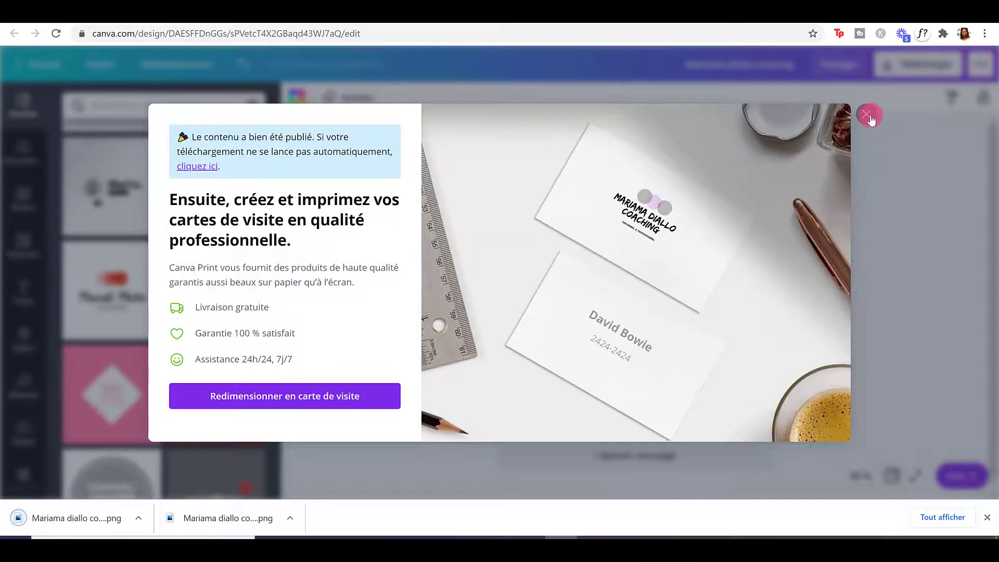
{"action": "left_click", "coordinate": [867, 116]}
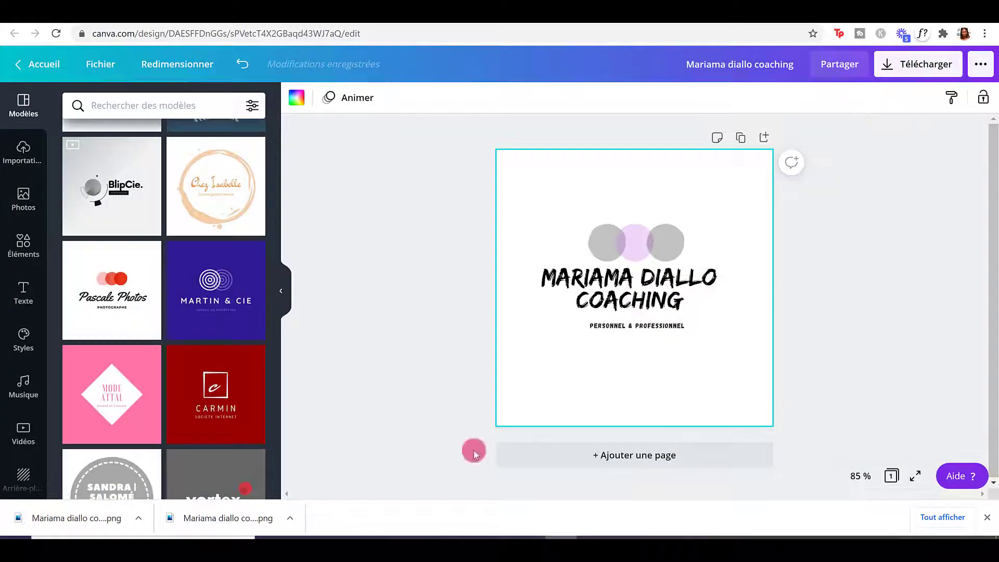
Upload both exported logo PNGs from the Downloads folder into Canva's uploads.
{"action": "left_click", "coordinate": [26, 153]}
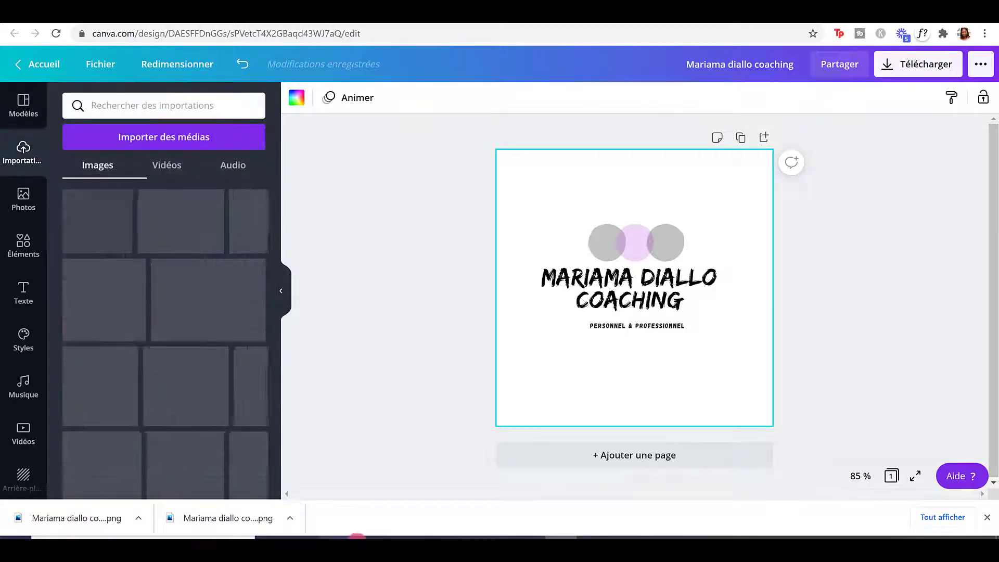
{"action": "left_click", "coordinate": [362, 544]}
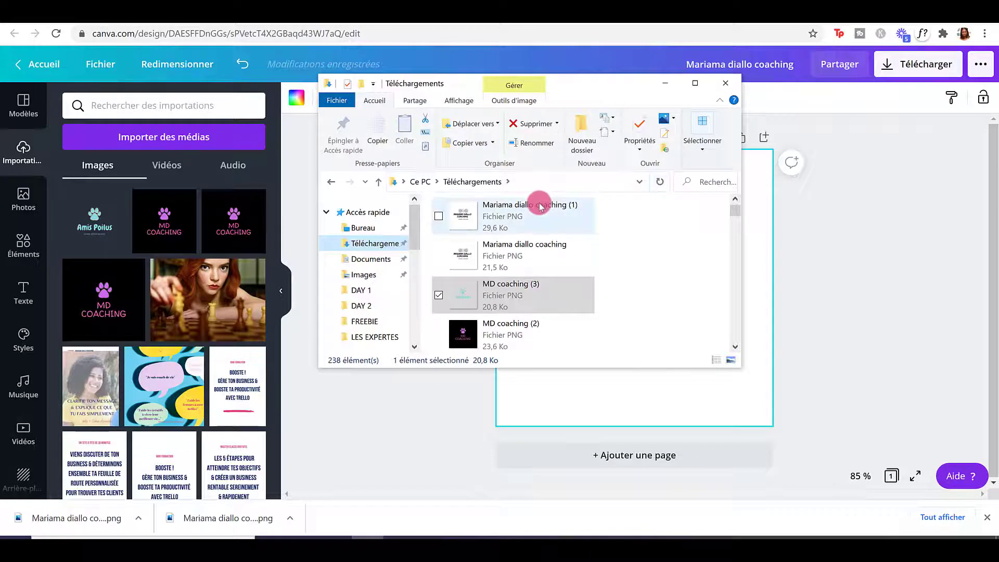
{"action": "left_click", "coordinate": [536, 204]}
{"action": "left_click", "coordinate": [485, 264], "text": "ctrl"}
{"action": "left_click_drag", "start_coordinate": [484, 260], "coordinate": [184, 200]}
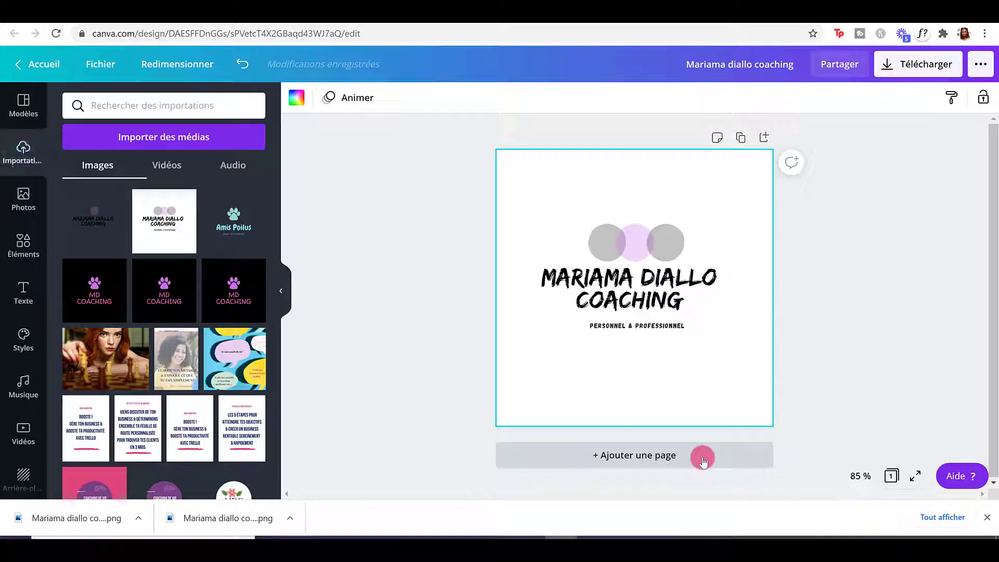
Add a second page with a grey #a6a6a6 background and place the exported white-background logo PNG on it.
{"action": "left_click", "coordinate": [696, 454]}
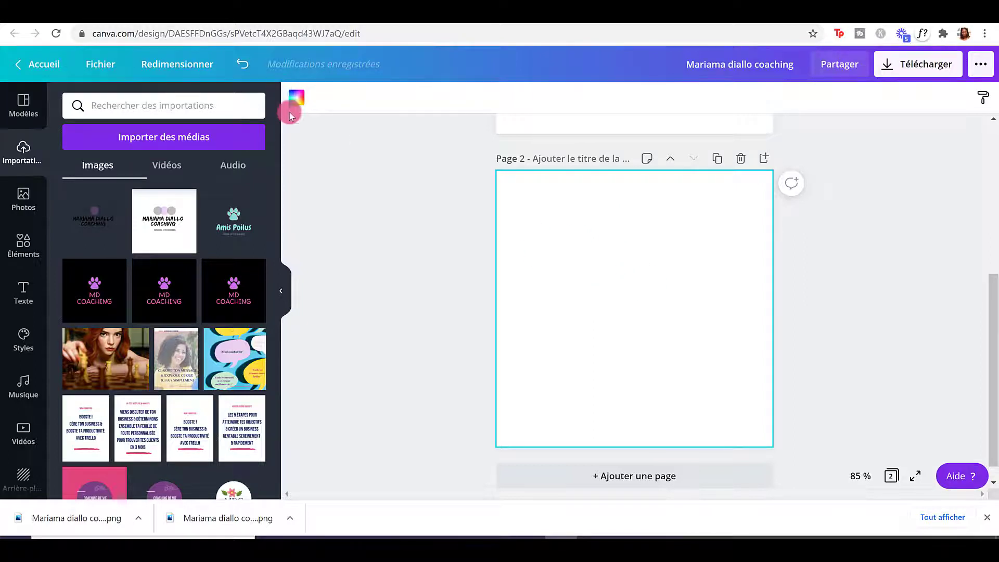
{"action": "left_click", "coordinate": [297, 98]}
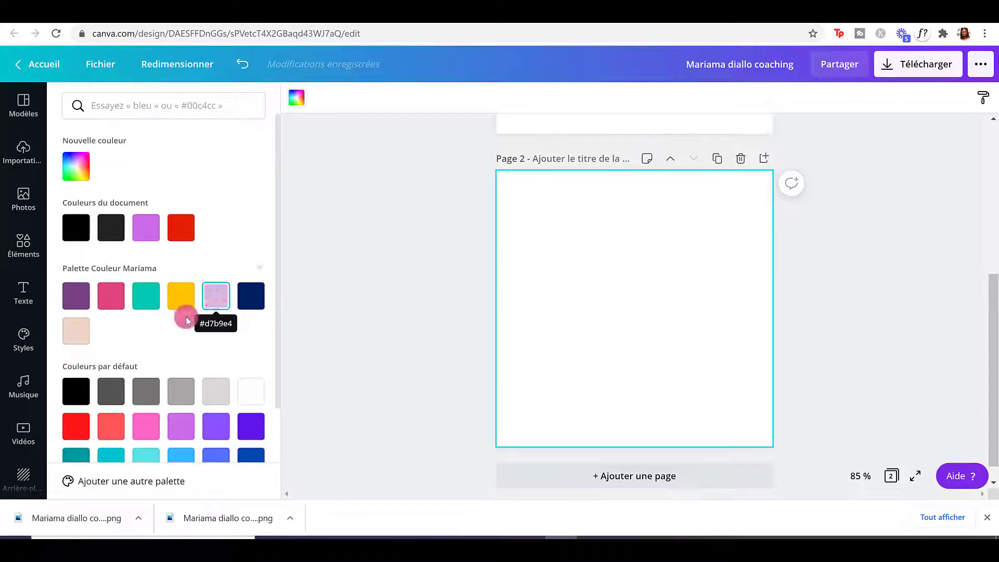
{"action": "left_click", "coordinate": [192, 396]}
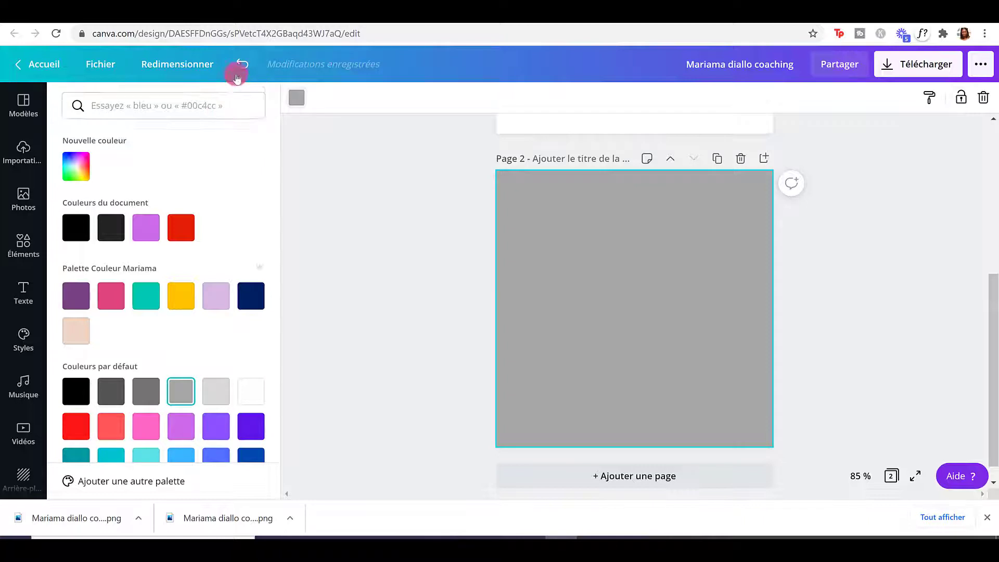
{"action": "left_click", "coordinate": [19, 150]}
{"action": "left_click_drag", "start_coordinate": [138, 211], "coordinate": [609, 257]}
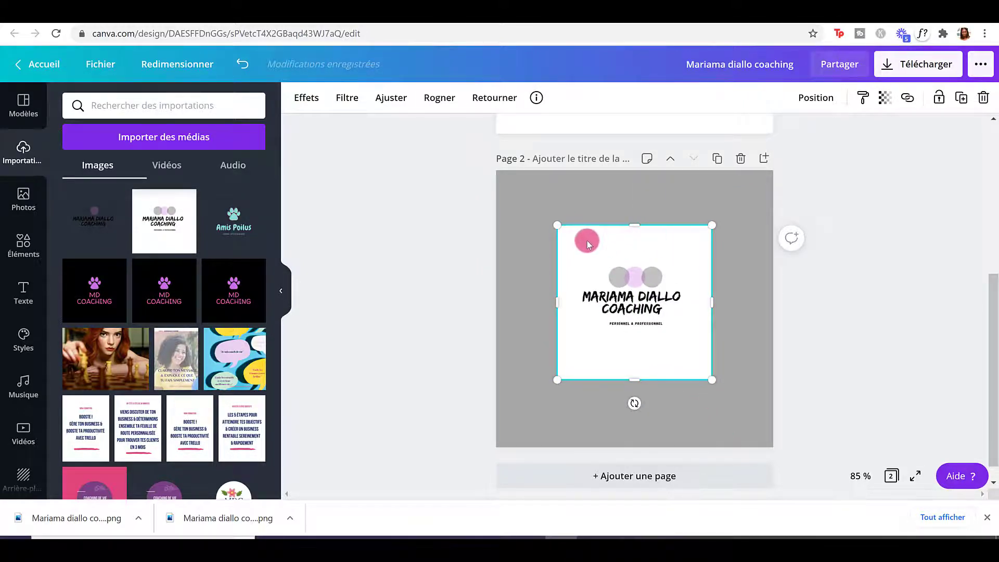
Add a third page below the existing ones.
{"action": "scroll", "coordinate": [681, 306], "scroll_direction": "up", "scroll_amount": 1}
{"action": "scroll", "coordinate": [682, 306], "scroll_direction": "up", "scroll_amount": 5}
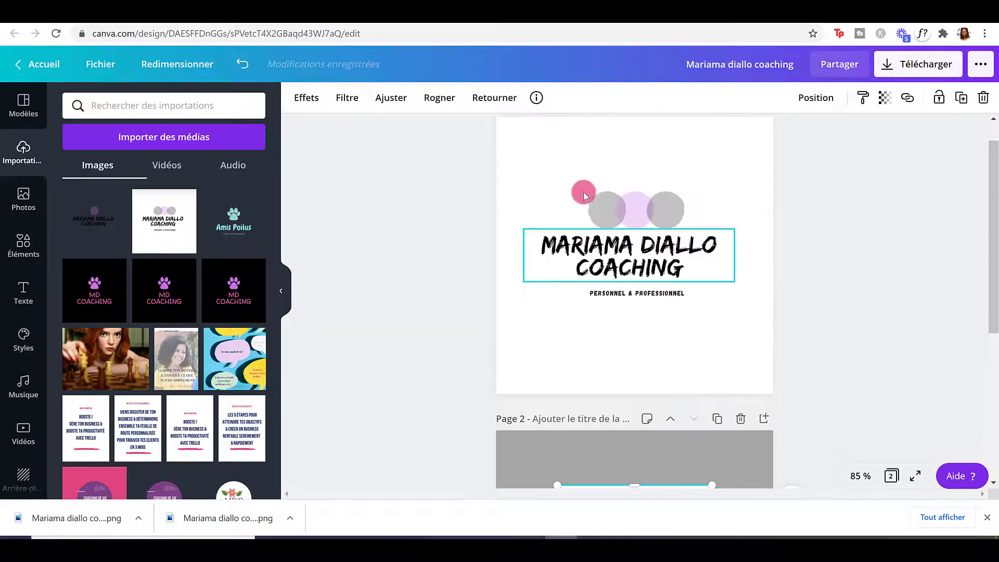
{"action": "scroll", "coordinate": [624, 336], "scroll_direction": "down", "scroll_amount": 4}
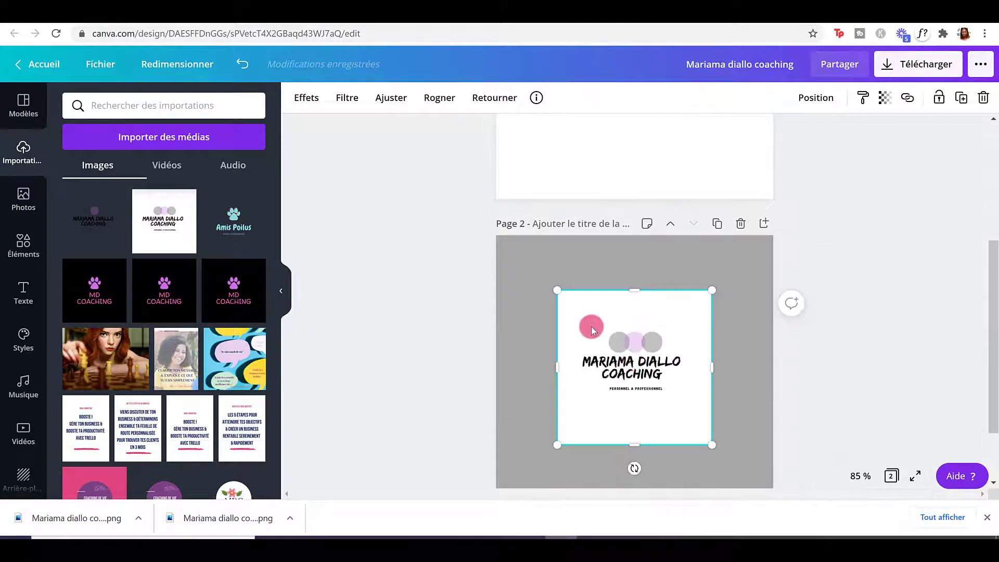
{"action": "scroll", "coordinate": [660, 375], "scroll_direction": "down", "scroll_amount": 2}
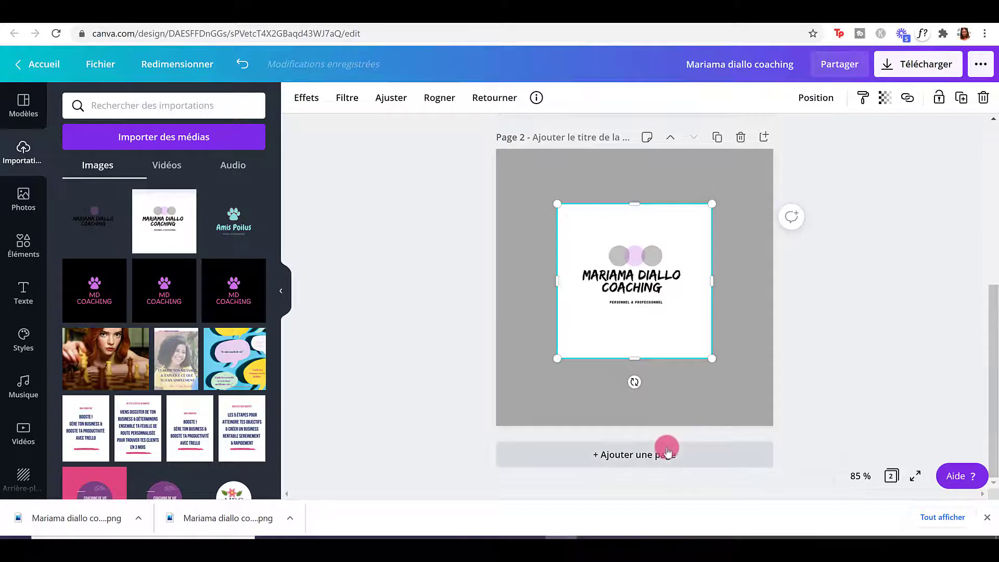
{"action": "left_click", "coordinate": [664, 450]}
Place the transparent-background logo PNG on Page 3, resize it and centre it on the guides.
{"action": "left_click_drag", "start_coordinate": [110, 219], "coordinate": [608, 237]}
{"action": "left_click", "coordinate": [731, 385]}
{"action": "mouse_move", "coordinate": [629, 298]}
{"action": "left_mouse_down"}
{"action": "mouse_move", "coordinate": [646, 303]}
{"action": "mouse_move", "coordinate": [633, 312]}
{"action": "left_mouse_up"}
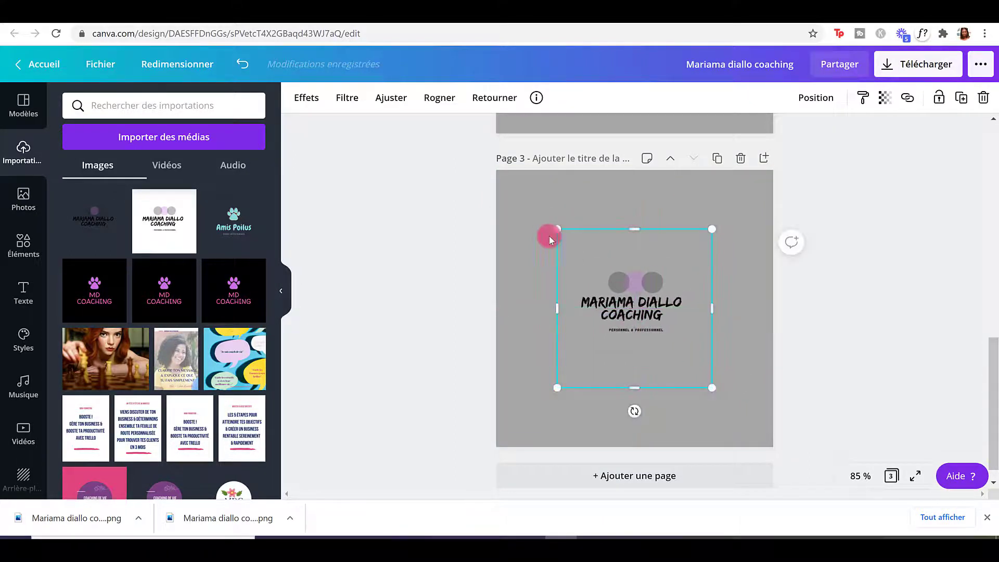
{"action": "scroll", "coordinate": [666, 212], "scroll_direction": "up", "scroll_amount": 6}
{"action": "scroll", "coordinate": [713, 232], "scroll_direction": "down", "scroll_amount": 6}
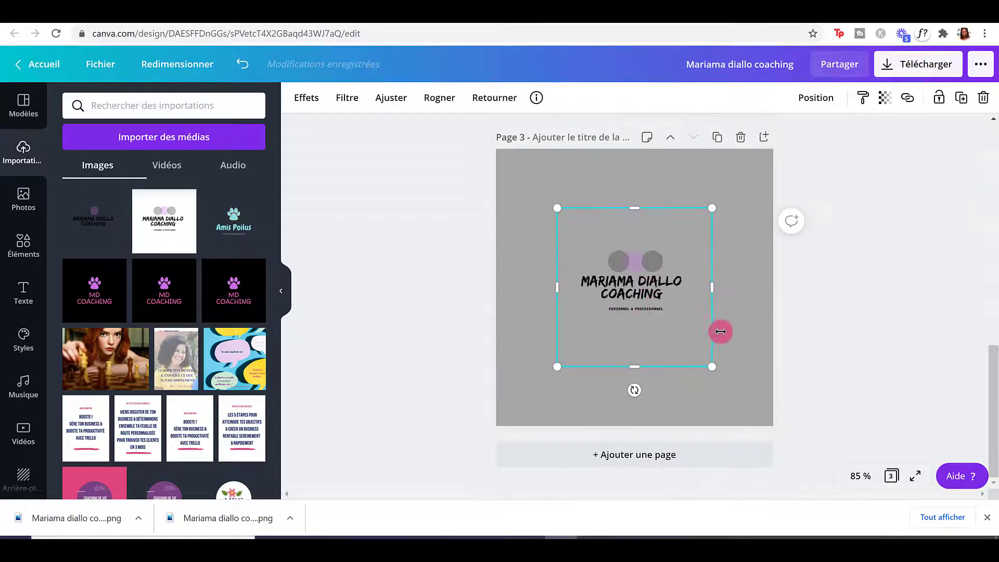
{"action": "left_click", "coordinate": [714, 184]}
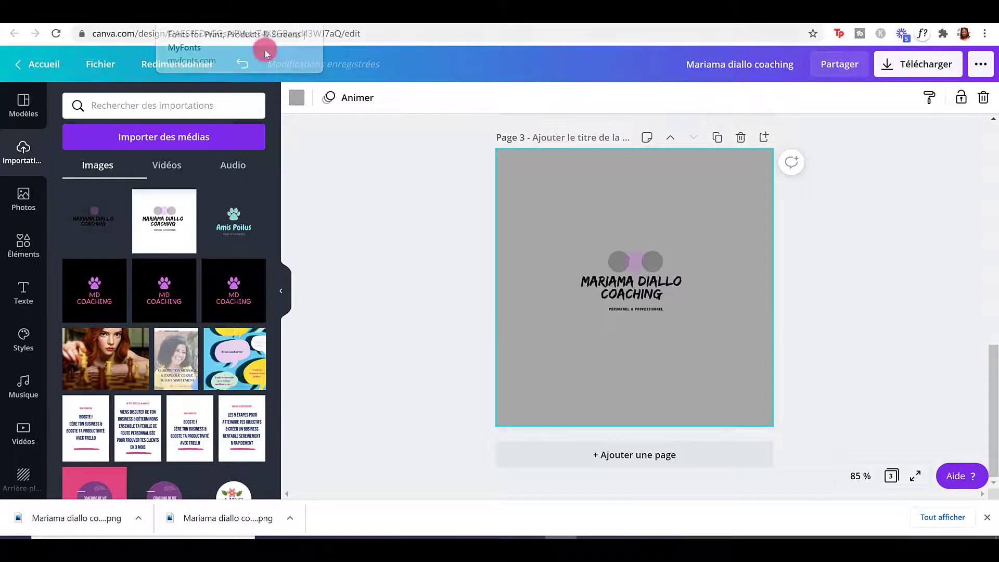
Move the transparent logo on Page 3 down about 30 px, keeping it horizontally centred.
{"action": "left_click", "coordinate": [519, 210]}
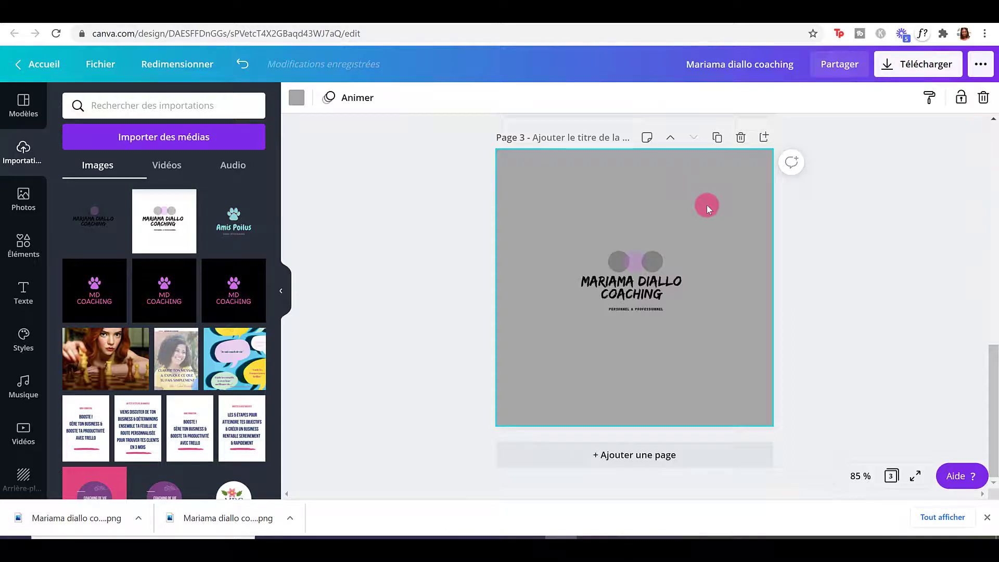
{"action": "left_click_drag", "start_coordinate": [636, 277], "coordinate": [637, 292]}
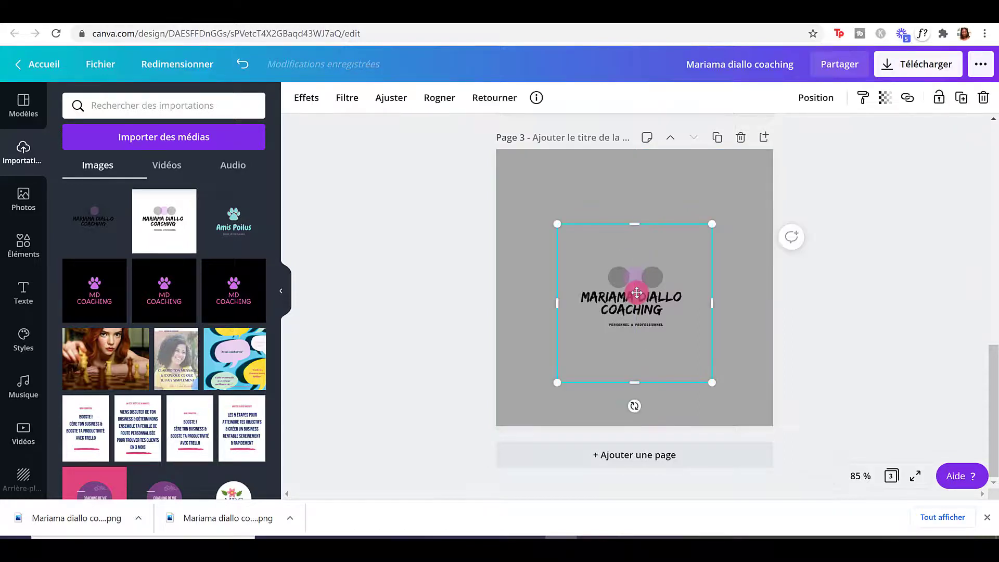